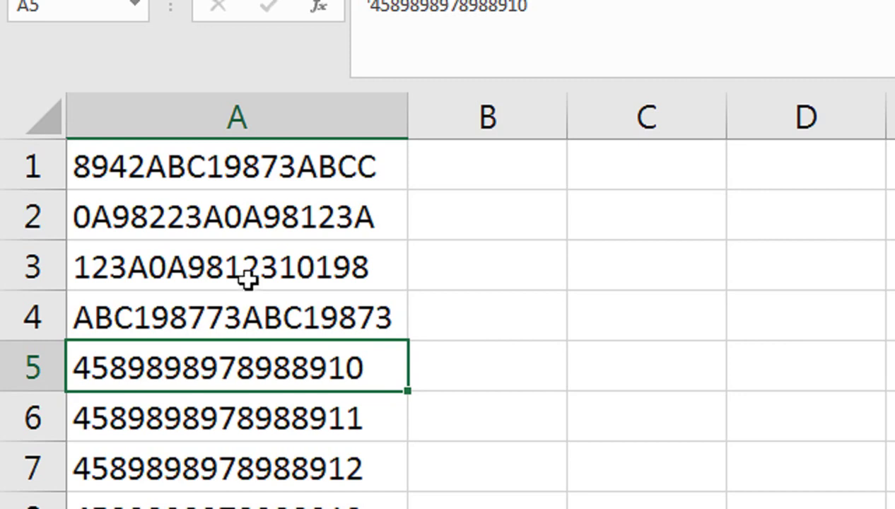
- Select cell B1 and begin a REPLACE formula, then cancel it and return to B1
{"action": "left_click", "coordinate": [494, 180]}
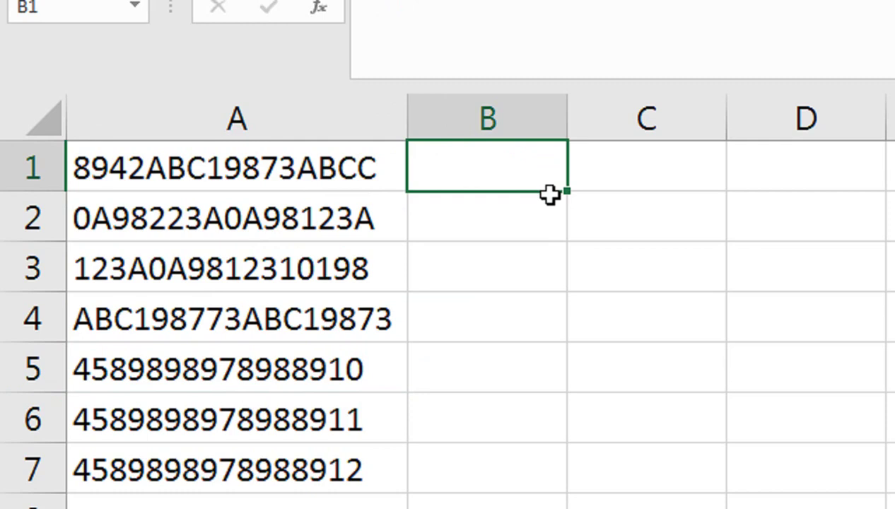
{"action": "type", "text": "=re"}
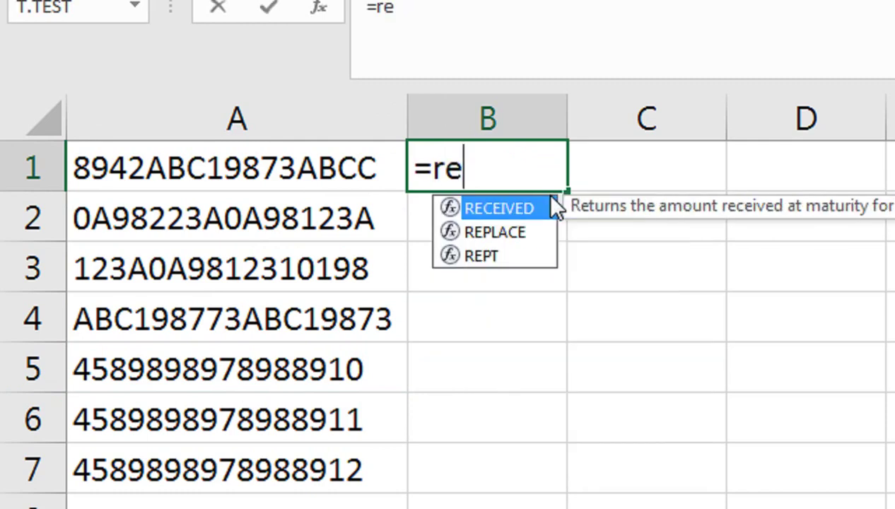
{"action": "type", "text": "p"}
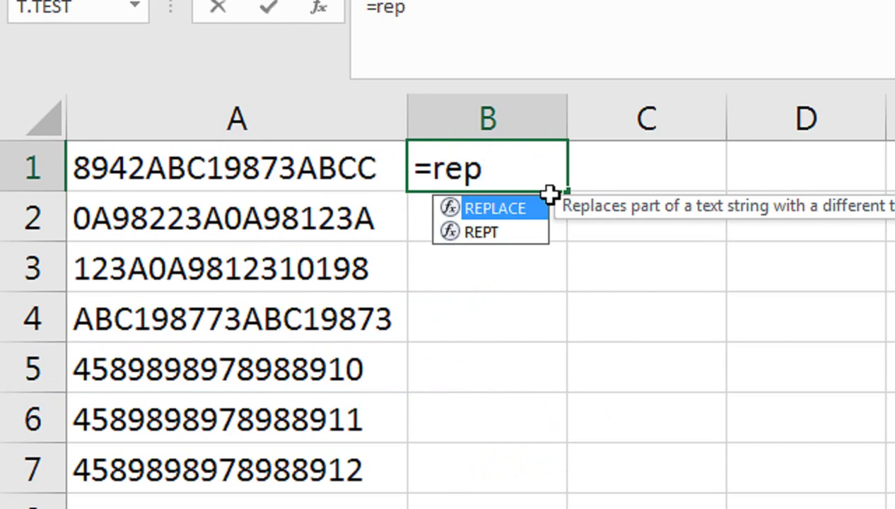
{"action": "key", "text": "Escape"}
{"action": "key", "text": "Tab"}
{"action": "key", "text": "Left"}
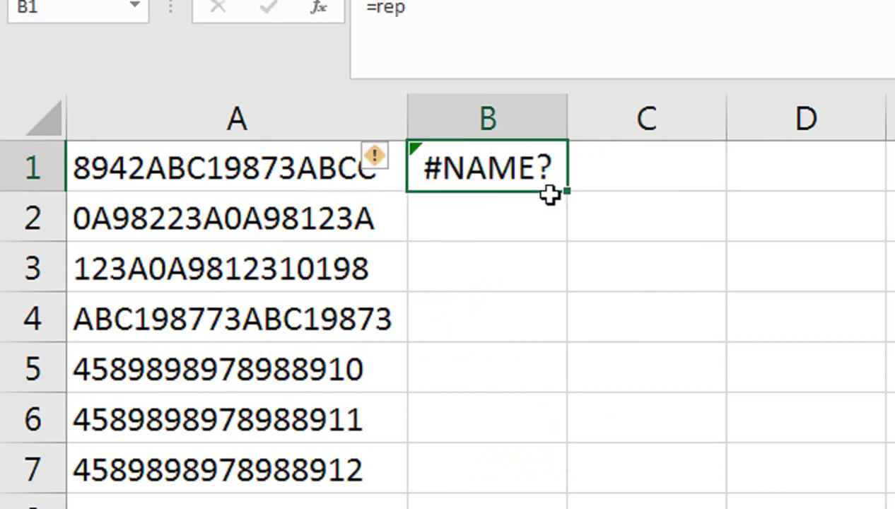
- Enter =REPLACE(REPLACE(REPLACE( in B1 using function autocomplete
{"action": "type", "text": "=REP"}
{"action": "key", "text": "Tab"}
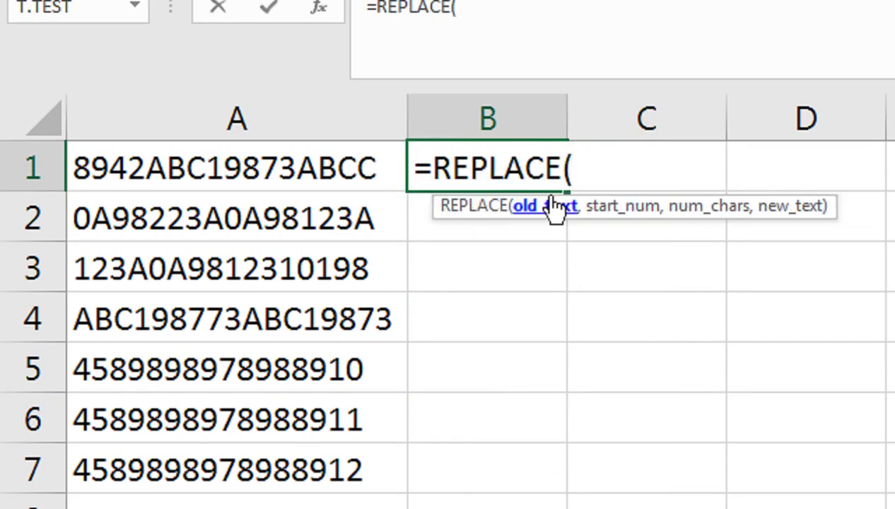
{"action": "type", "text": "RE"}
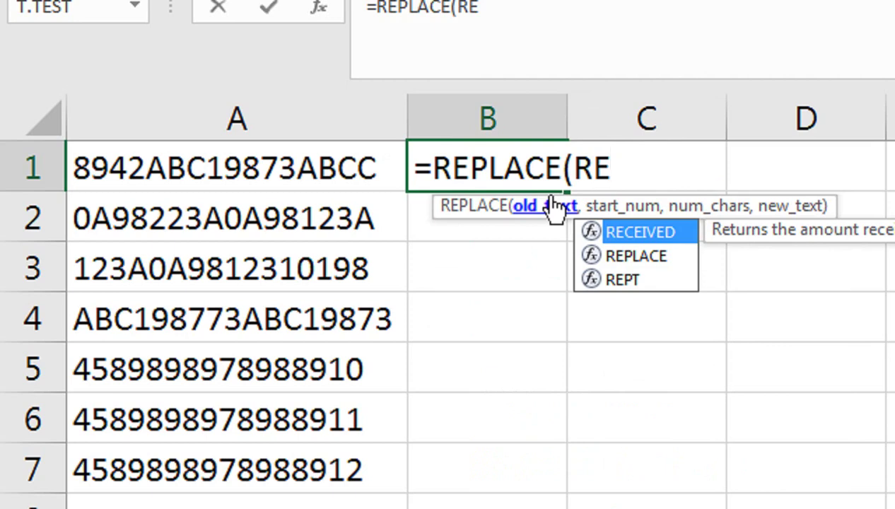
{"action": "key", "text": "Down"}
{"action": "key", "text": "Tab"}
{"action": "type", "text": "REP"}
{"action": "key", "text": "Tab"}
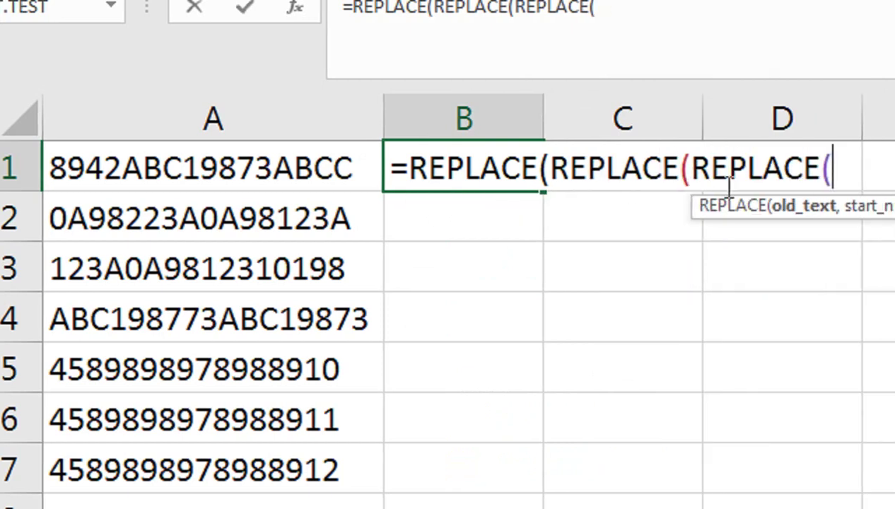
- Give the innermost REPLACE the arguments A1,5,0,"-" to insert a dash after the fourth character
{"action": "left_click", "coordinate": [370, 161]}
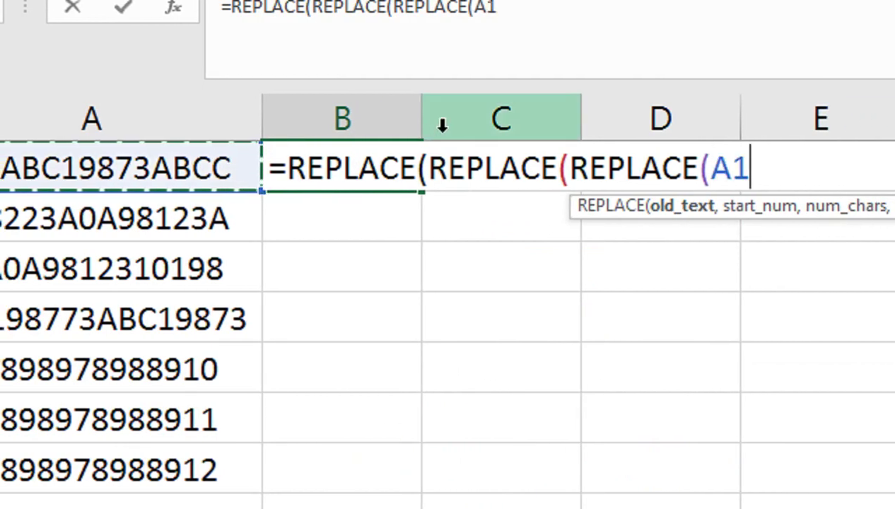
{"action": "type", "text": ","}
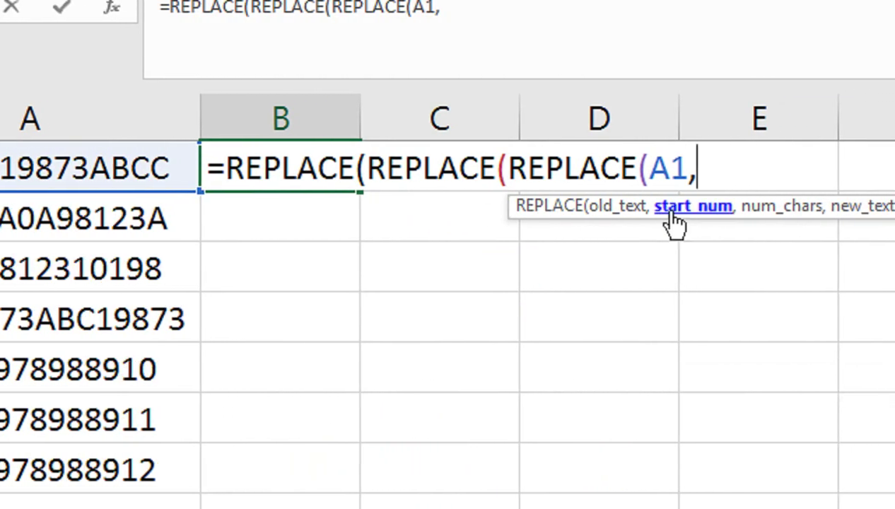
{"action": "type", "text": "5,"}
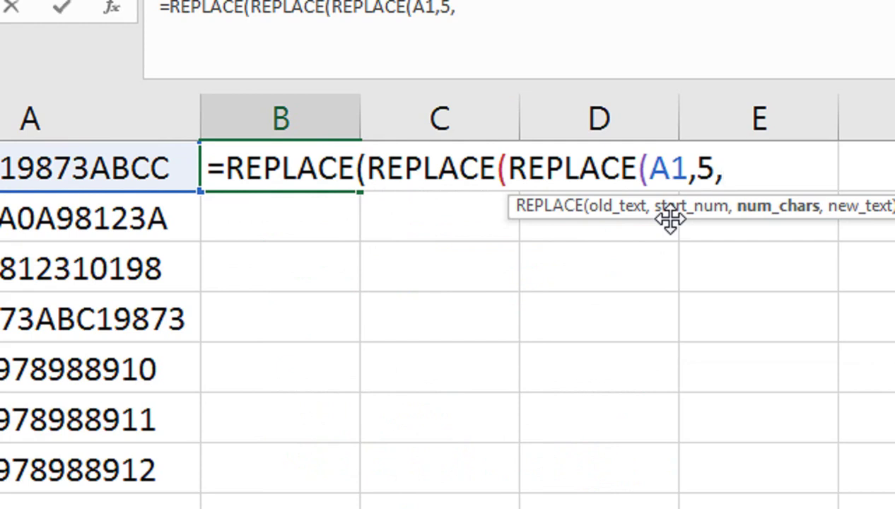
{"action": "type", "text": "0"}
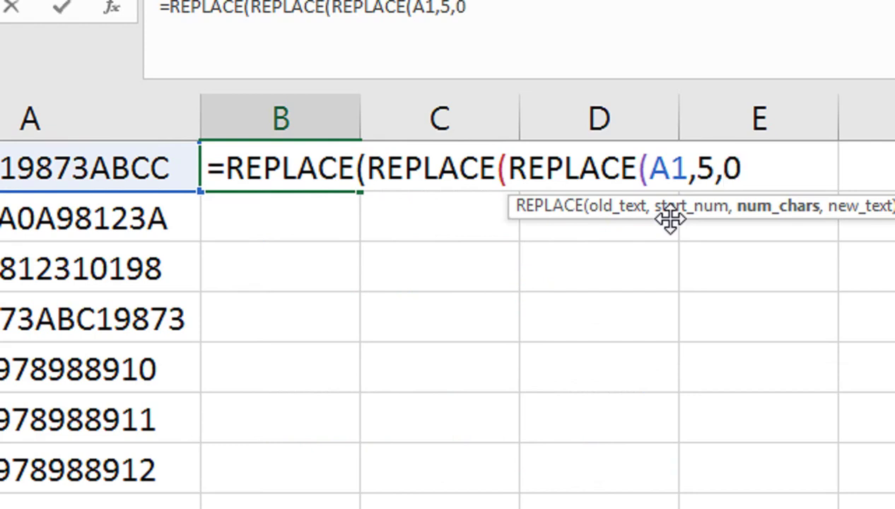
{"action": "type", "text": ","}
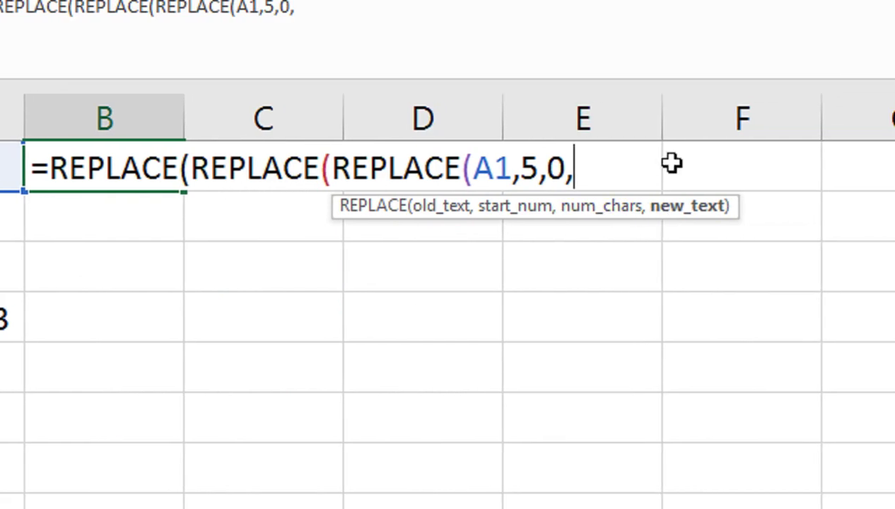
{"action": "type", "text": "\"-"}
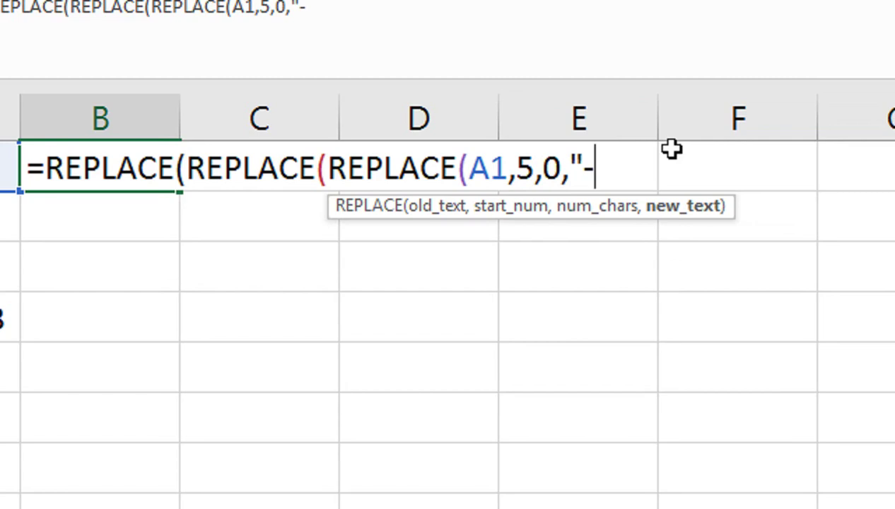
{"action": "type", "text": "\""}
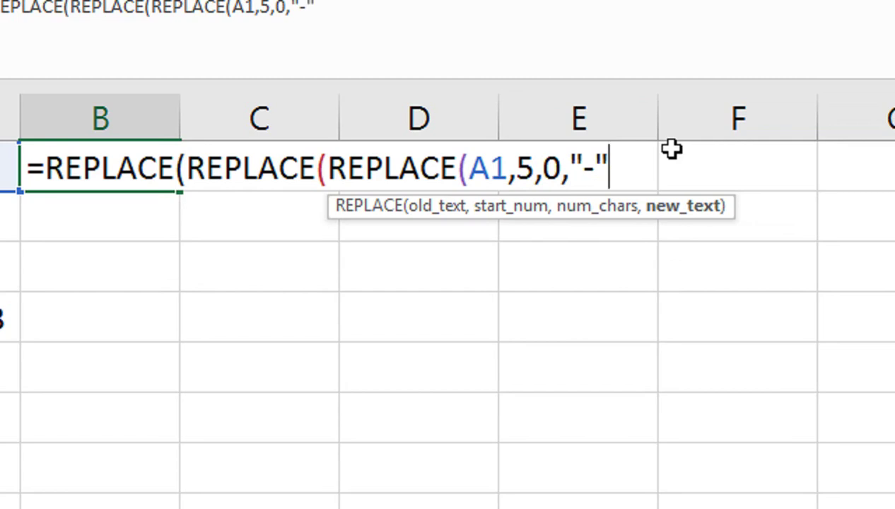
{"action": "type", "text": ")"}
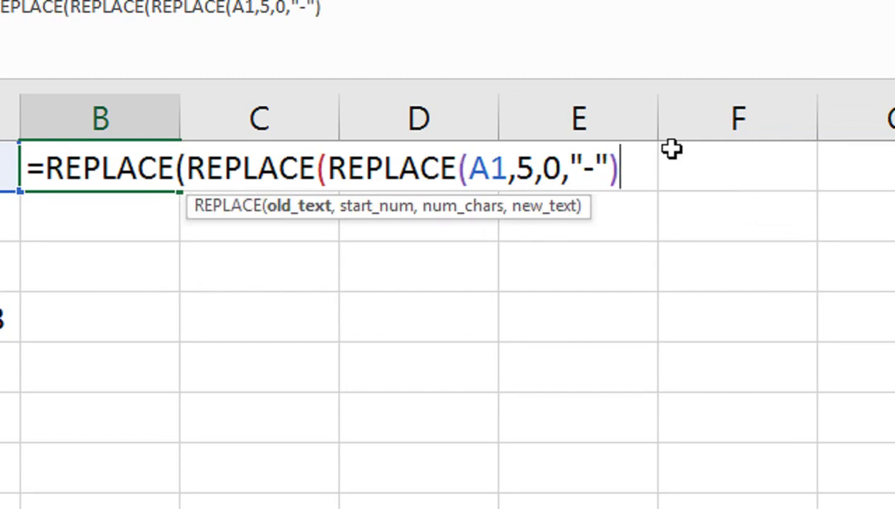
{"action": "type", "text": ","}
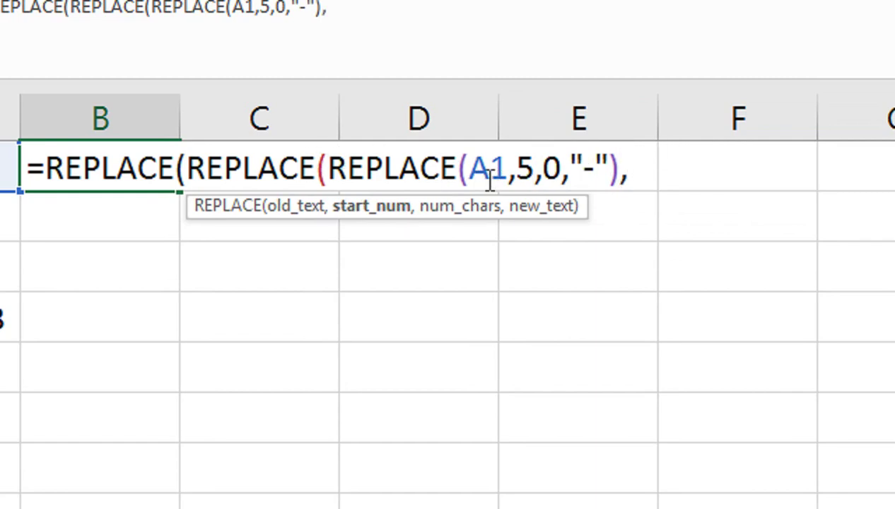
- Add 10,0,"-") to the middle REPLACE so a second dash lands at position 10
{"action": "type", "text": ","}
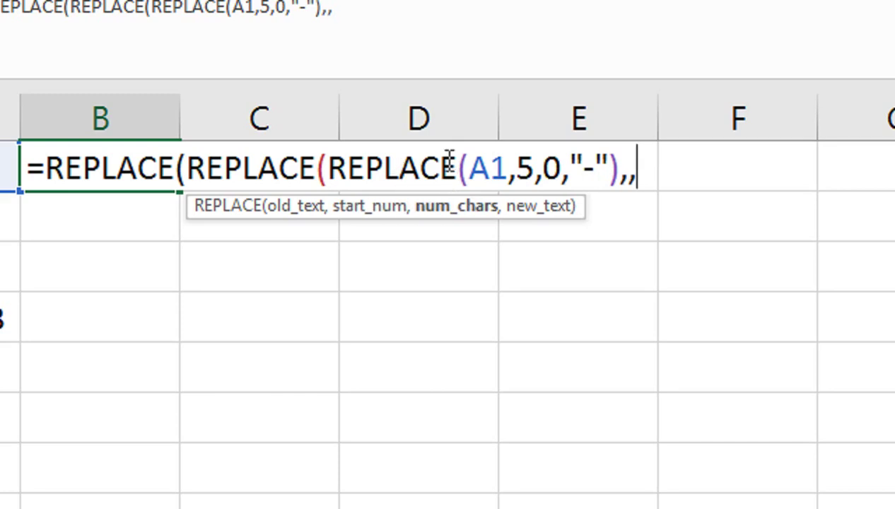
{"action": "key", "text": "BackSpace"}
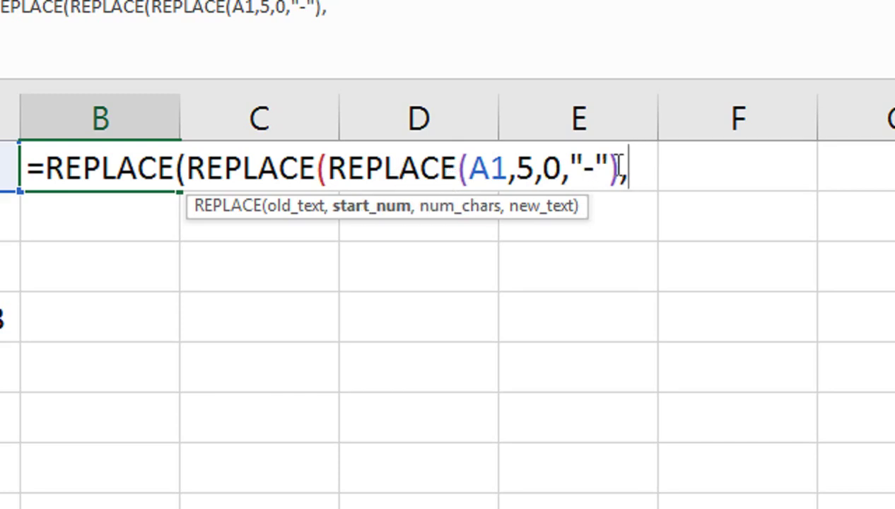
{"action": "type", "text": "10"}
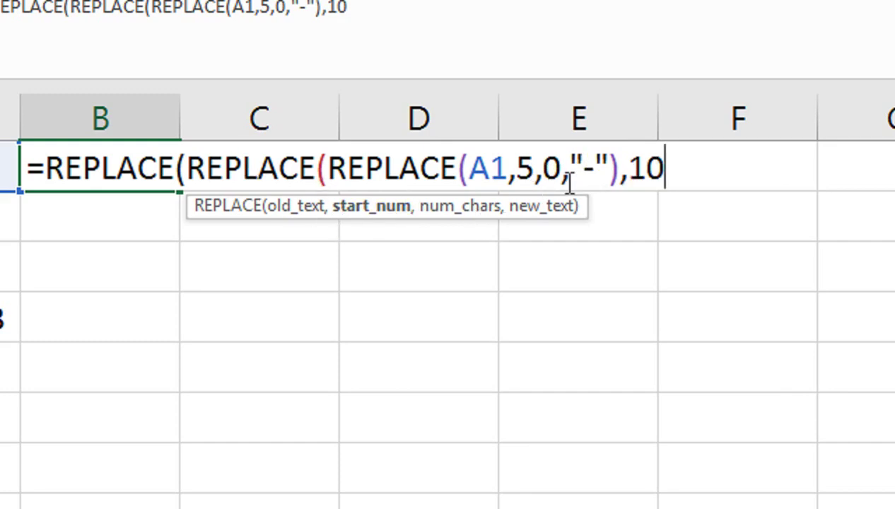
{"action": "type", "text": ","}
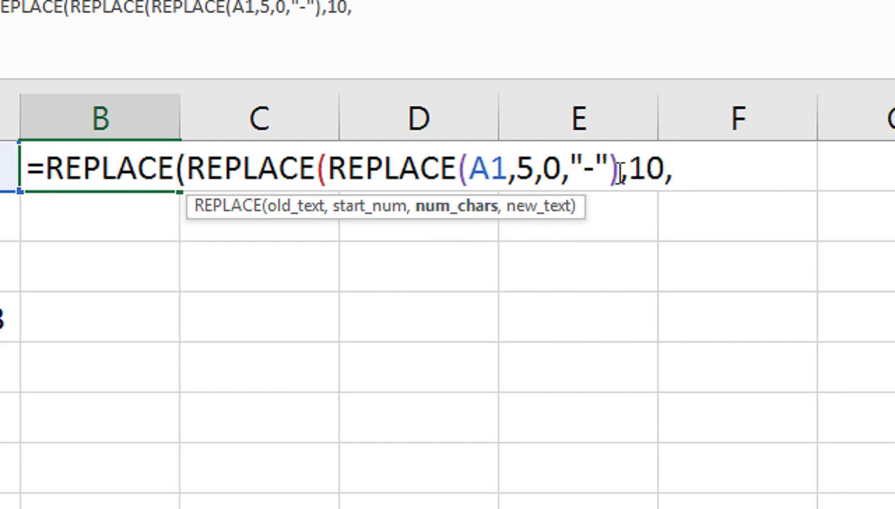
{"action": "type", "text": "0"}
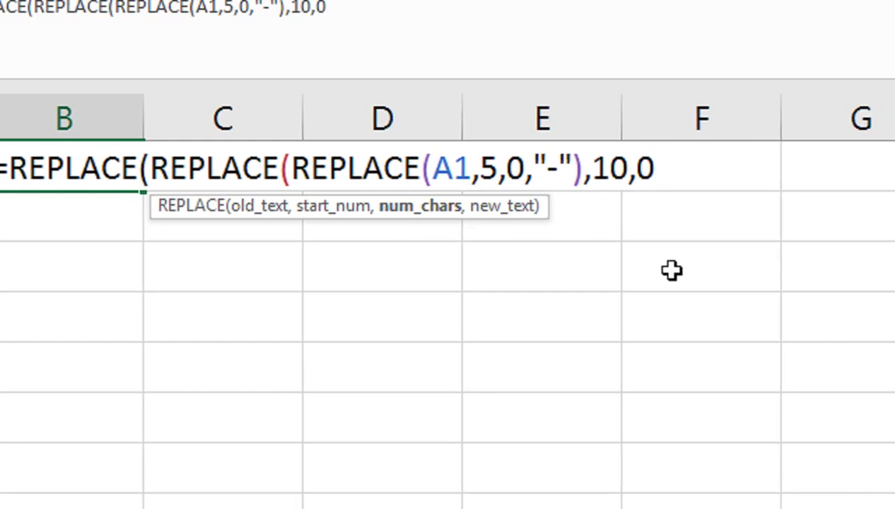
{"action": "type", "text": ","}
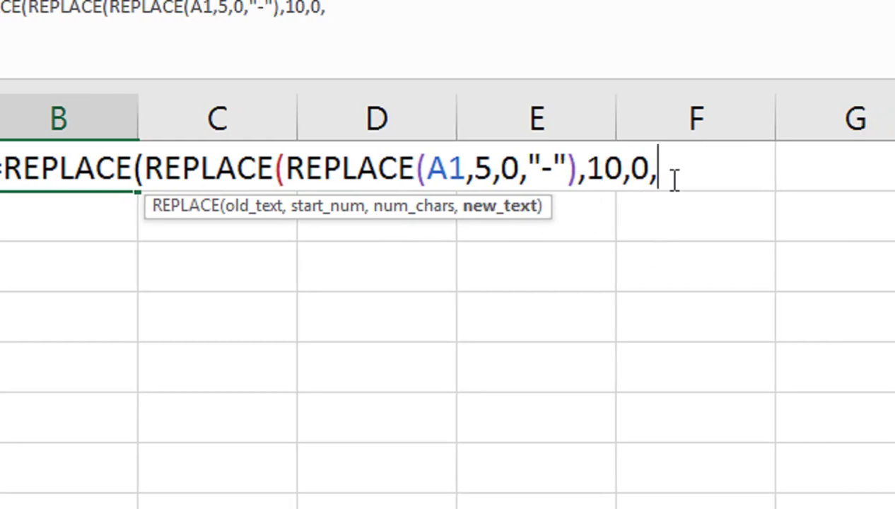
{"action": "type", "text": "\"-"}
{"action": "type", "text": "\")"}
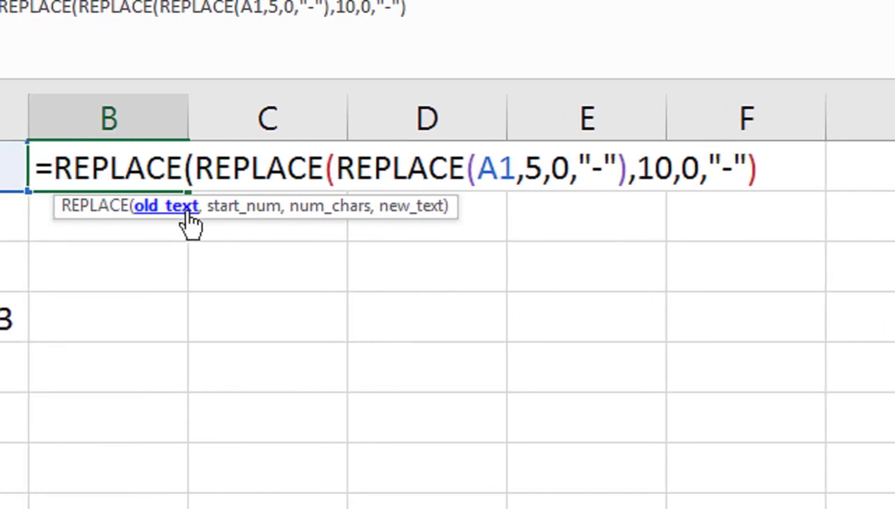
- Finish the formula with ,15,0,"-") and enter it, showing 8942-ABC1-9873-ABCC in B1
{"action": "type", "text": "15"}
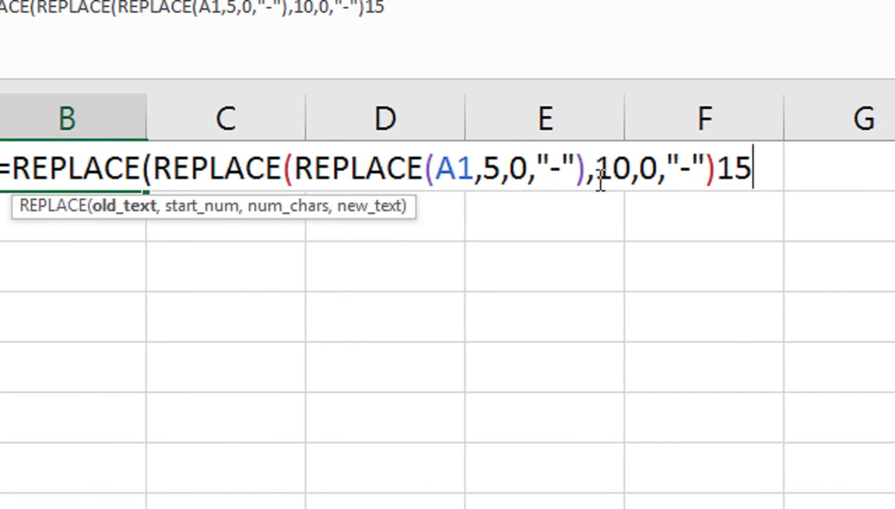
{"action": "key", "text": "BackSpace"}
{"action": "key", "text": "BackSpace"}
{"action": "type", "text": ","}
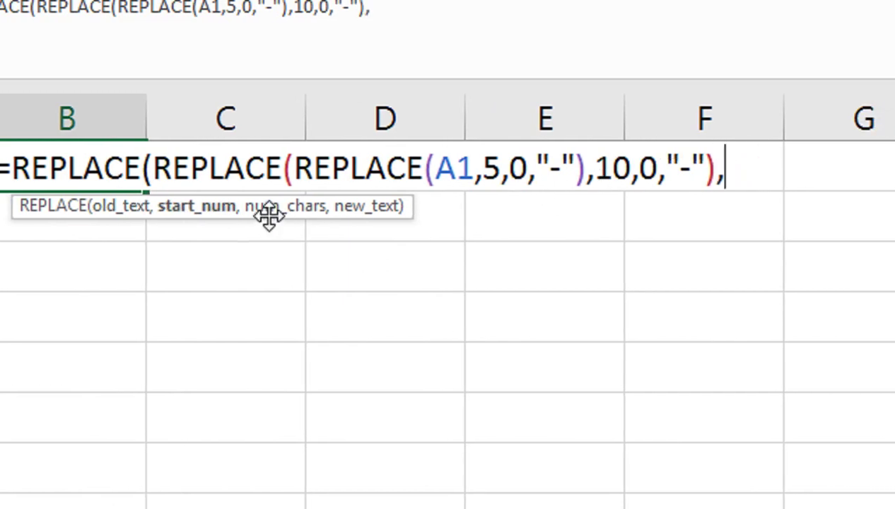
{"action": "type", "text": "15,"}
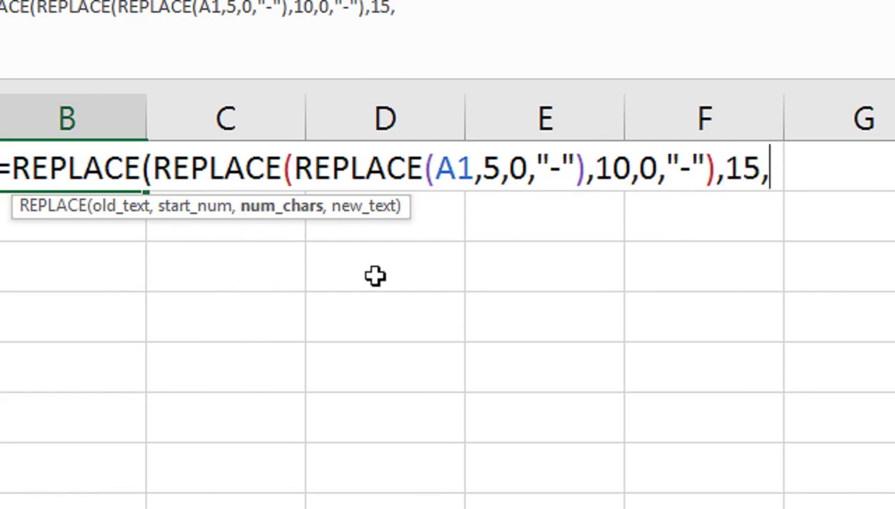
{"action": "type", "text": "0"}
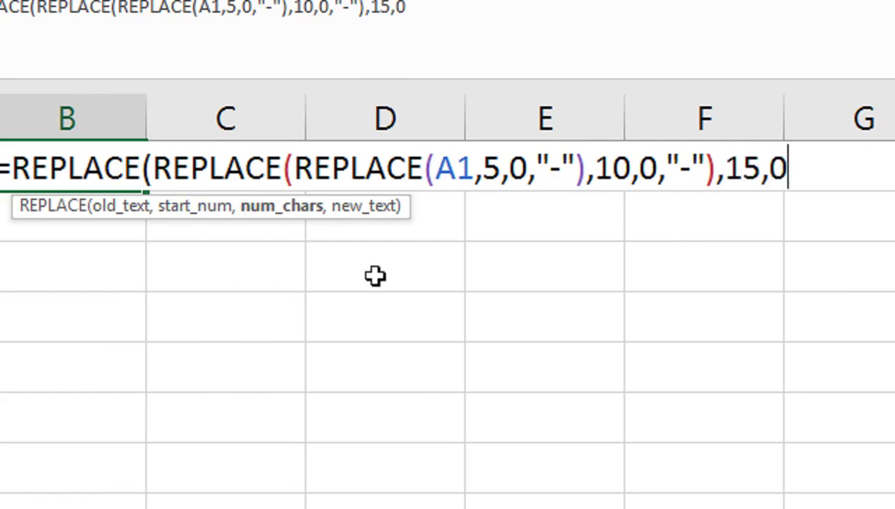
{"action": "type", "text": ","}
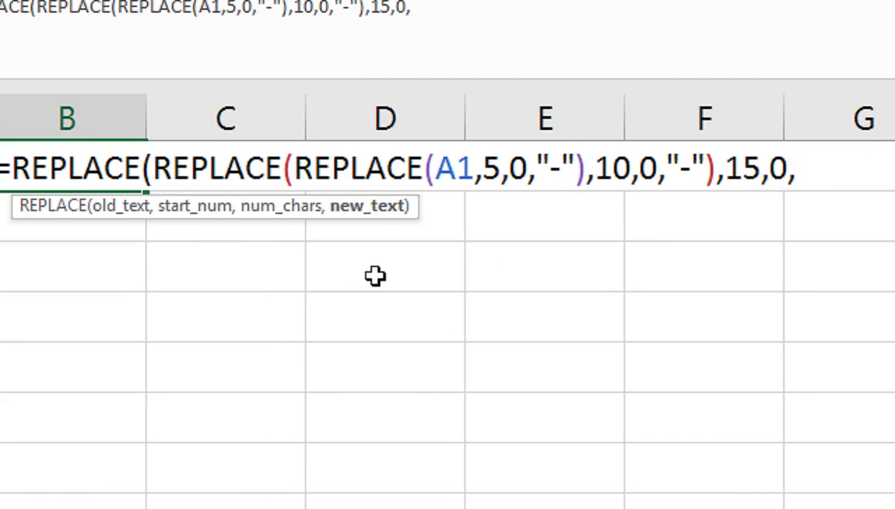
{"action": "type", "text": "\"-"}
{"action": "type", "text": "\")"}
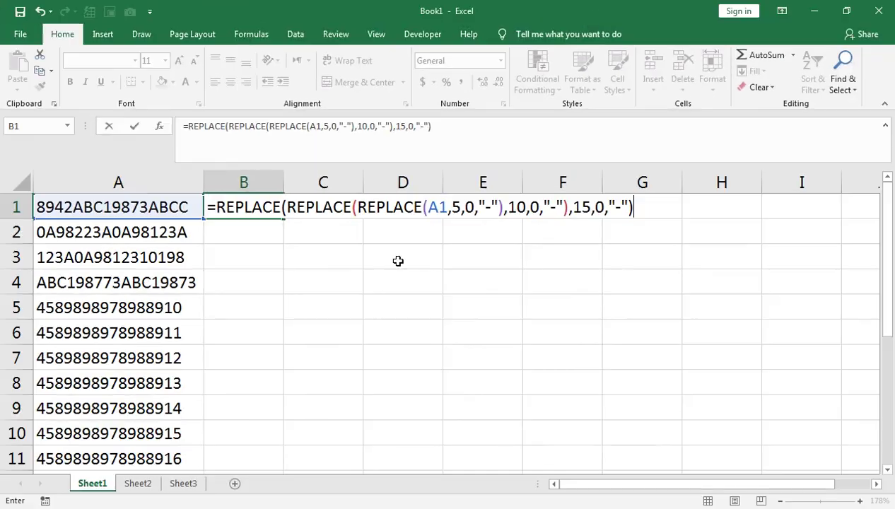
{"action": "key", "text": "Return"}
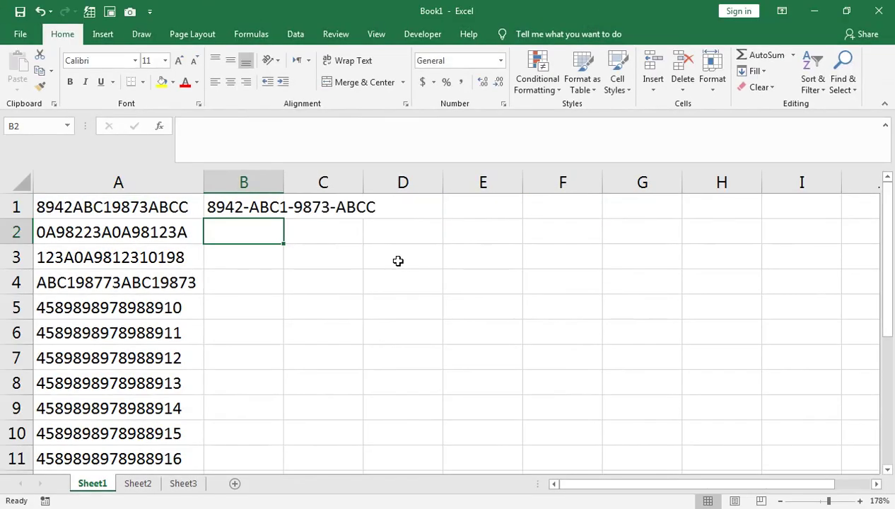
- Copy the B1 formula down to row 13 and AutoFit column B to show the dashed codes
{"action": "left_click", "coordinate": [248, 203]}
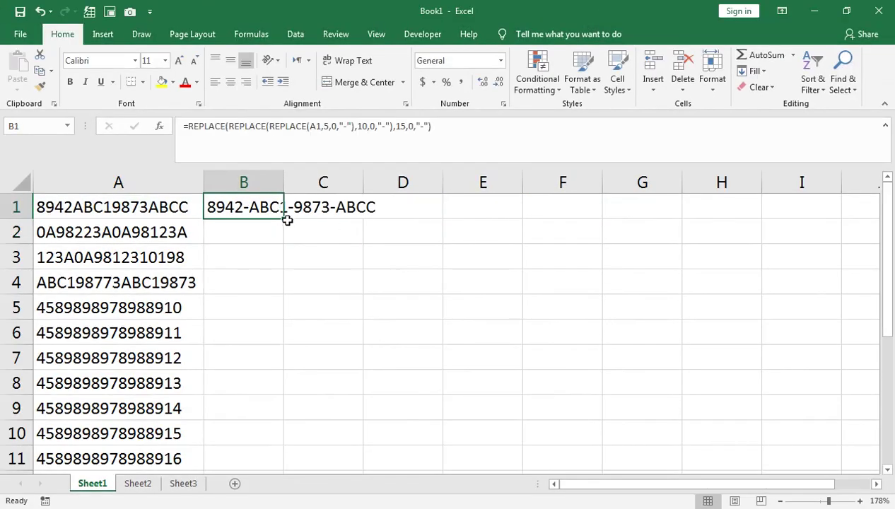
{"action": "double_click", "coordinate": [284, 219]}
{"action": "double_click", "coordinate": [284, 182]}
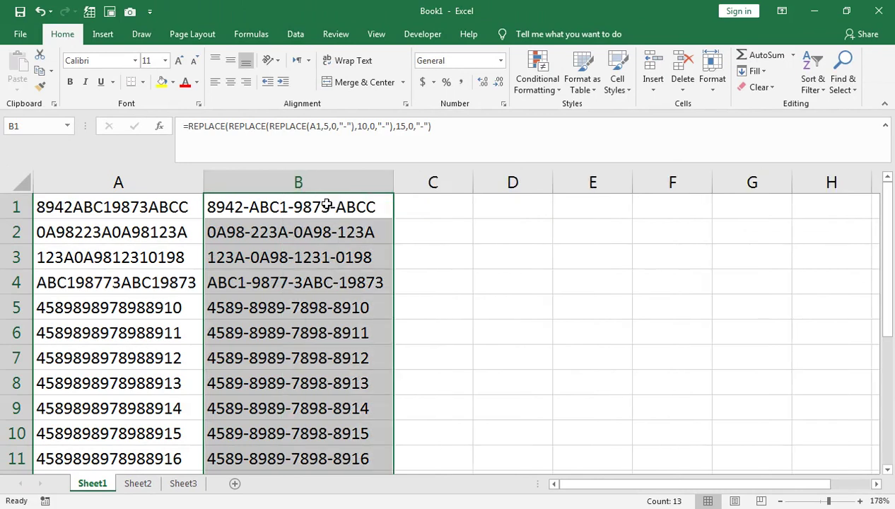
{"action": "left_click", "coordinate": [114, 171]}
{"action": "left_click", "coordinate": [760, 87]}
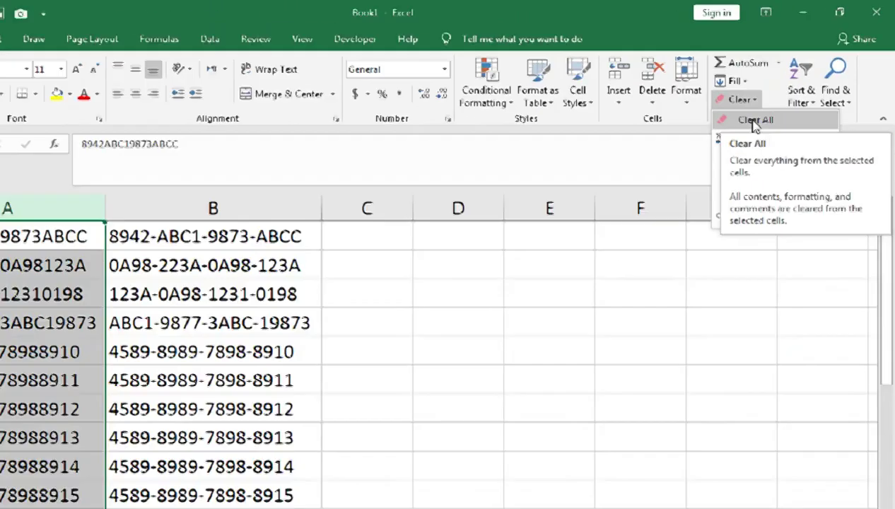
{"action": "left_click", "coordinate": [650, 215]}
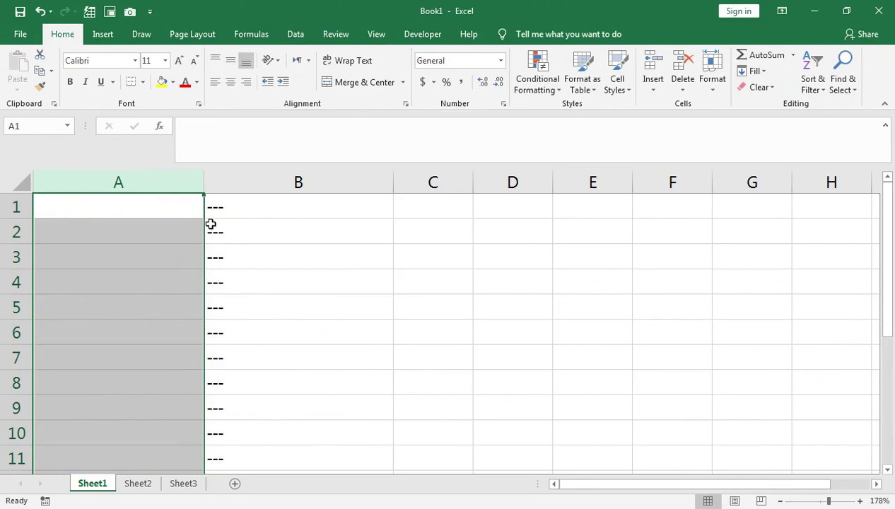
{"action": "mouse_move", "coordinate": [203, 203]}
{"action": "left_mouse_down"}
{"action": "mouse_move", "coordinate": [216, 191]}
{"action": "mouse_move", "coordinate": [161, 221]}
{"action": "left_mouse_up"}
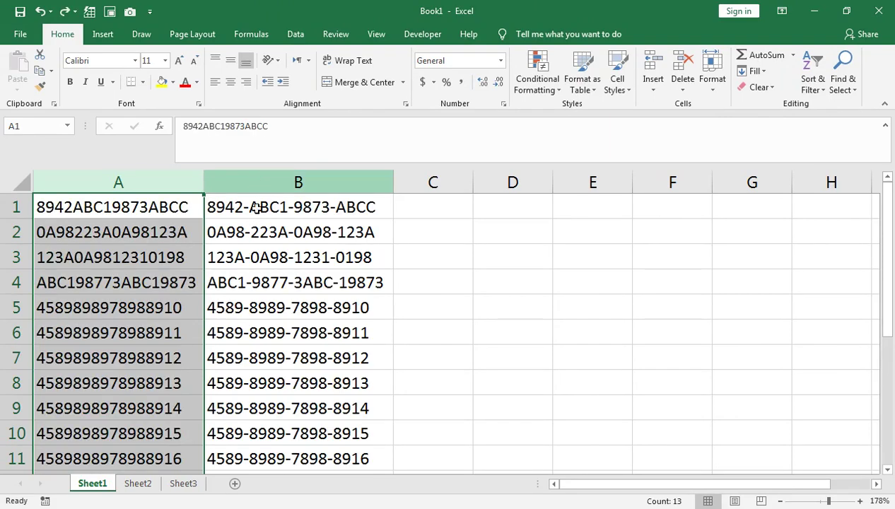
- Copy column B and paste it back as plain values
{"action": "left_click", "coordinate": [254, 212]}
{"action": "left_click", "coordinate": [241, 176]}
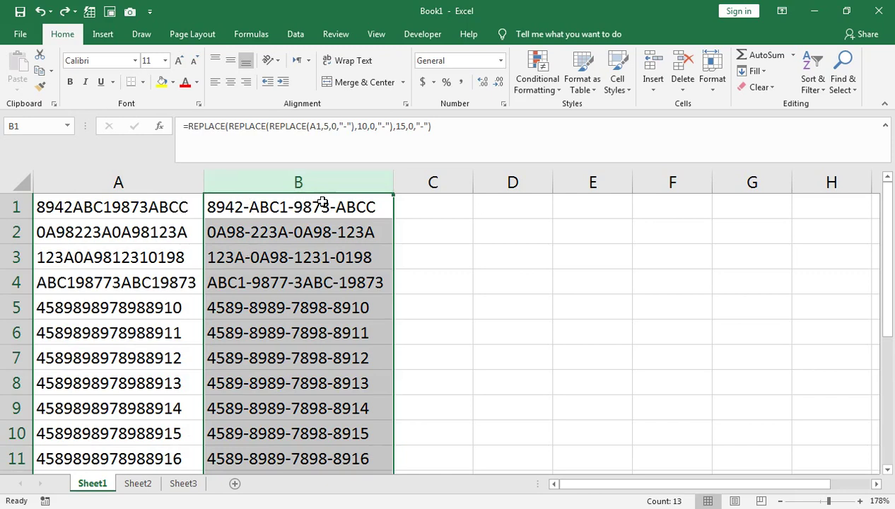
{"action": "left_click", "coordinate": [53, 74]}
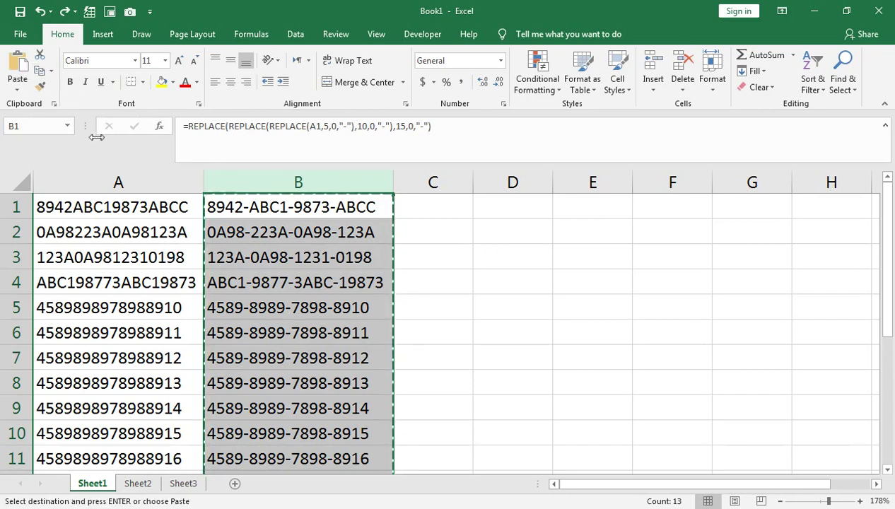
{"action": "left_click", "coordinate": [17, 86]}
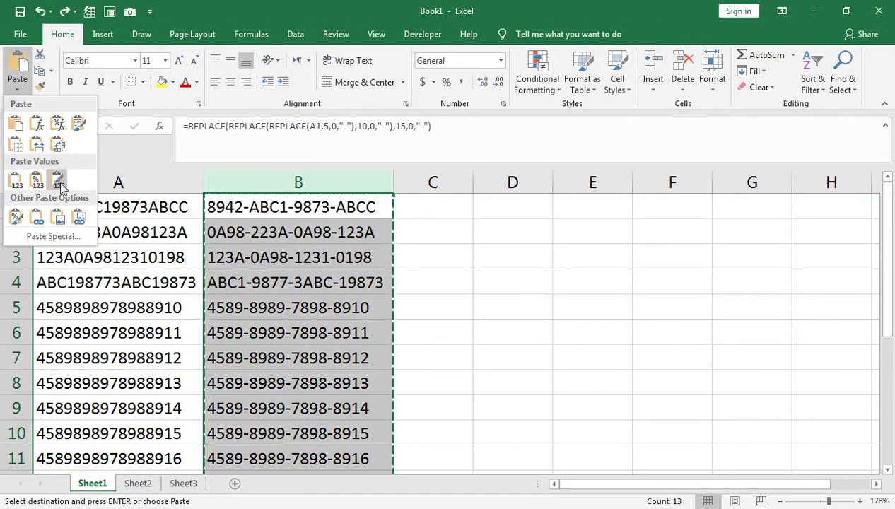
{"action": "left_click", "coordinate": [18, 183]}
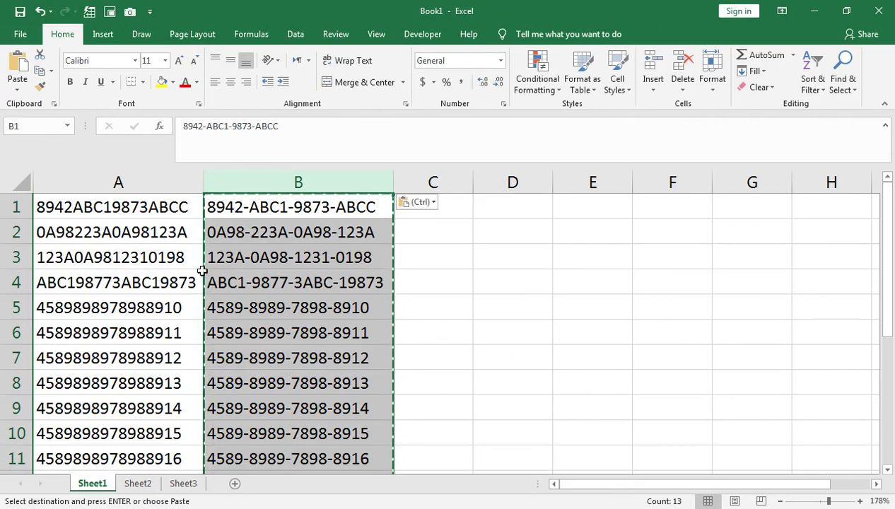
- Delete column A, then undo the deletion to restore the original codes
{"action": "left_click", "coordinate": [160, 181]}
{"action": "right_click", "coordinate": [160, 181]}
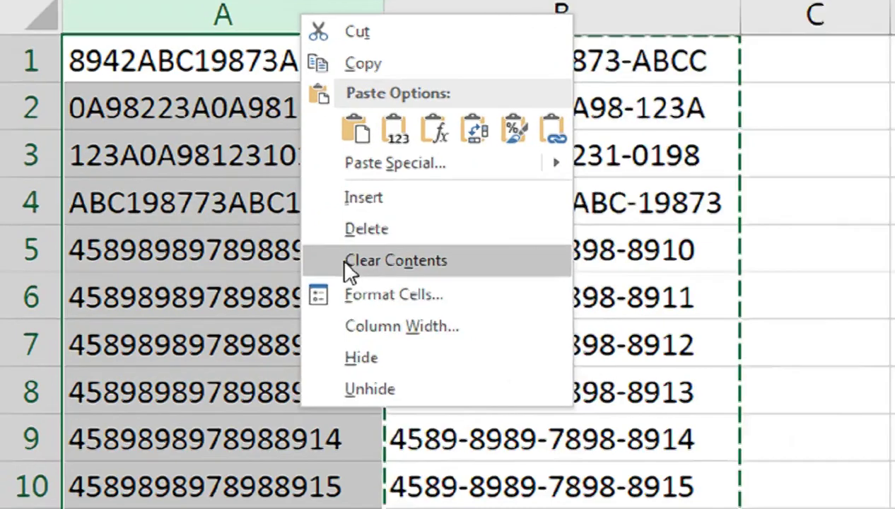
{"action": "key", "text": "Escape"}
{"action": "key", "text": "Escape"}
{"action": "key", "text": "ctrl+minus"}
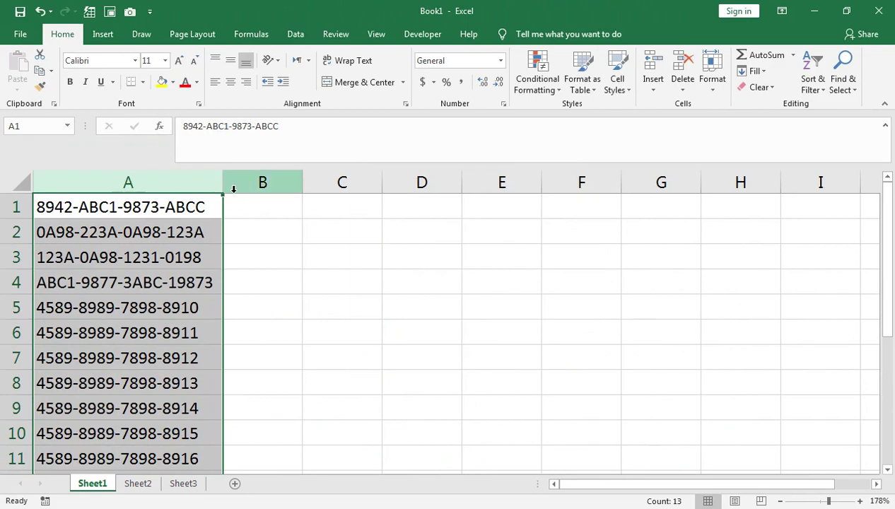
{"action": "key", "text": "ctrl+z"}
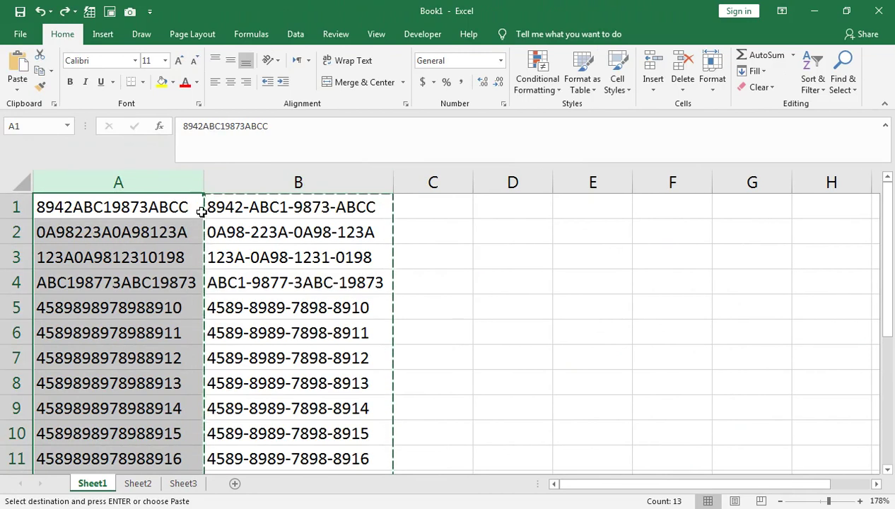
- Insert a blank row above the data as row 1
{"action": "left_click", "coordinate": [16, 205]}
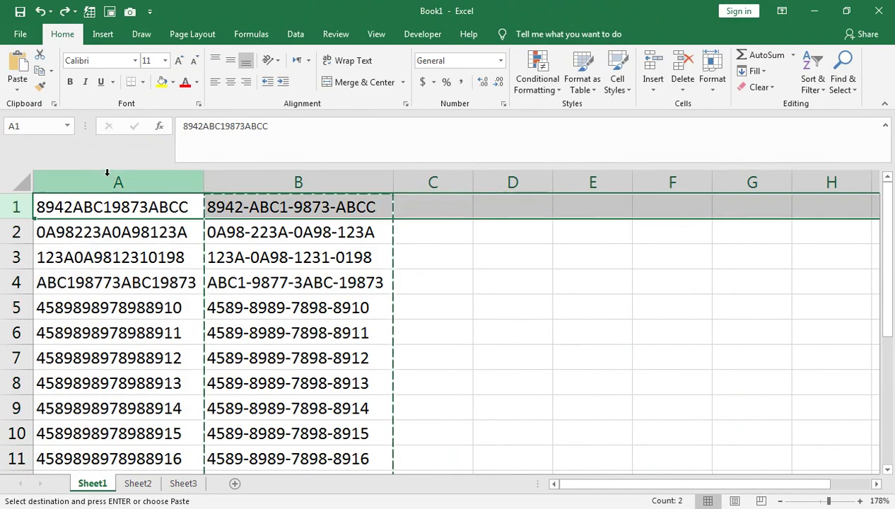
{"action": "left_click", "coordinate": [107, 174]}
{"action": "left_click", "coordinate": [431, 212]}
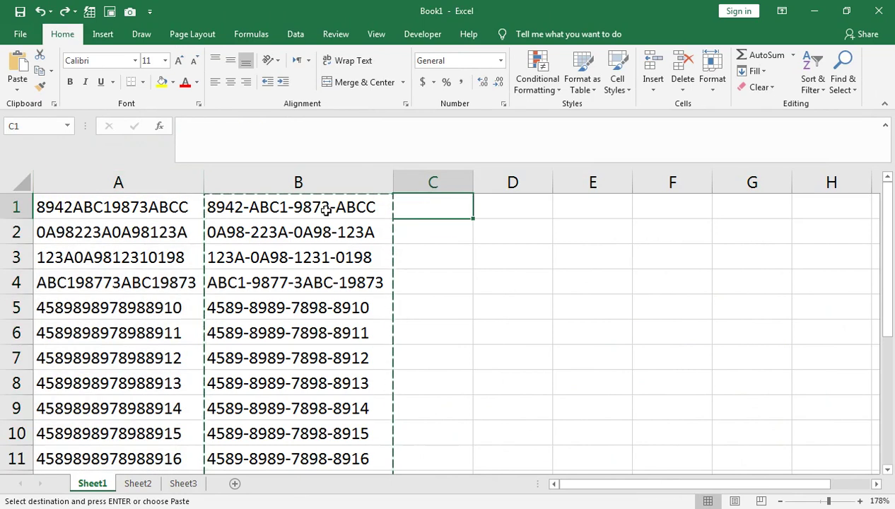
{"action": "right_click", "coordinate": [17, 206]}
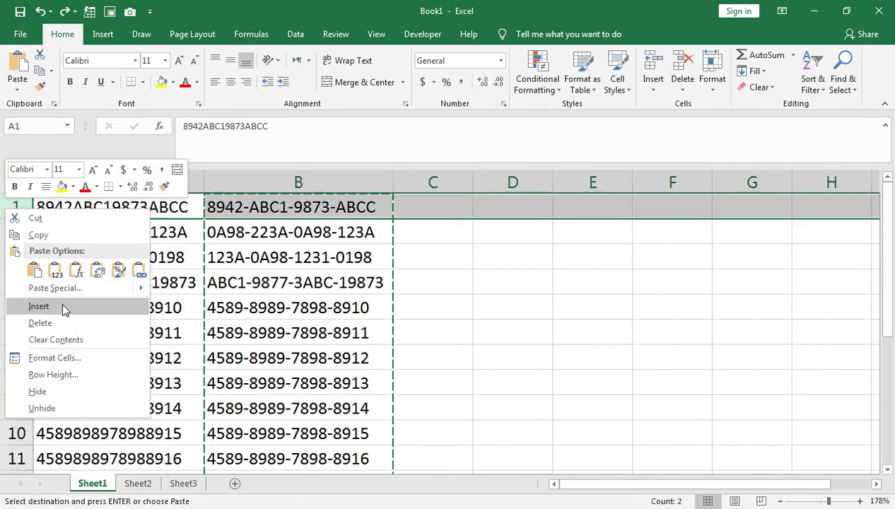
{"action": "left_click", "coordinate": [62, 307]}
- Enter the headings NUMBER in A1 and Formula 1 in B1
{"action": "left_click", "coordinate": [144, 204]}
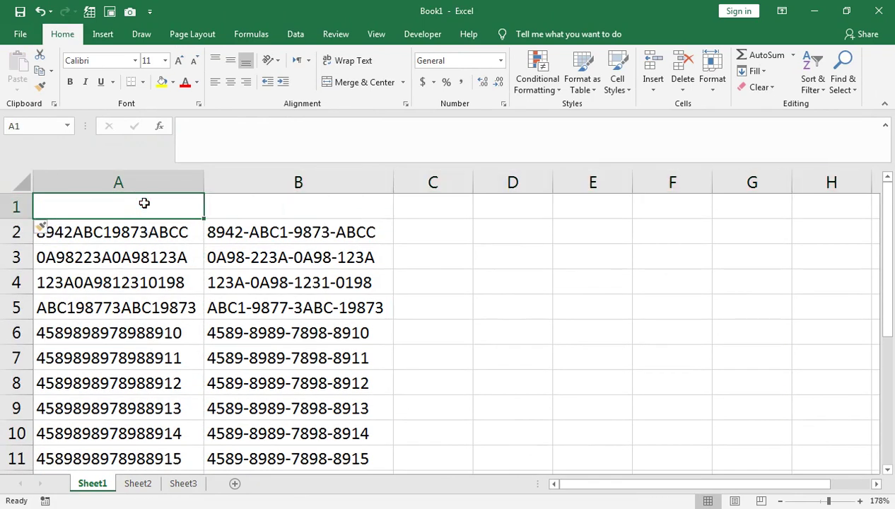
{"action": "type", "text": "NMBER"}
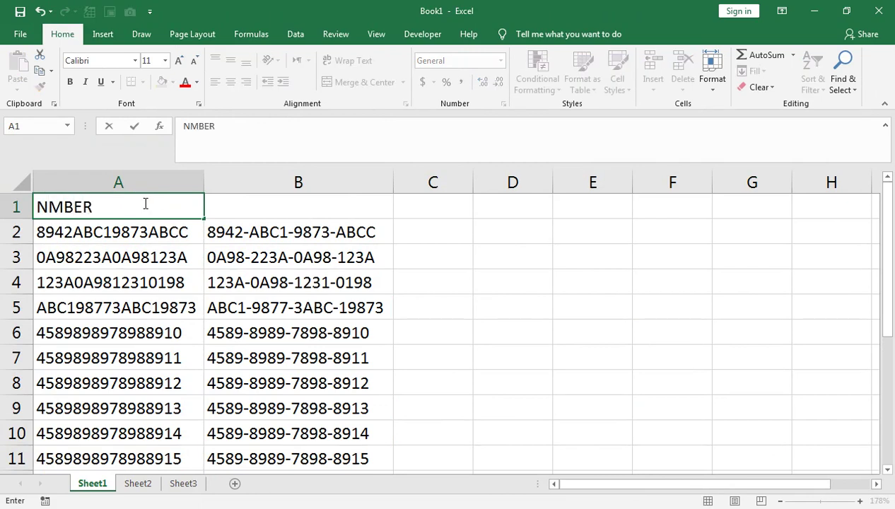
{"action": "key", "text": "Tab"}
{"action": "left_click", "coordinate": [145, 203]}
{"action": "type", "text": "NUMBER"}
{"action": "key", "text": "Tab"}
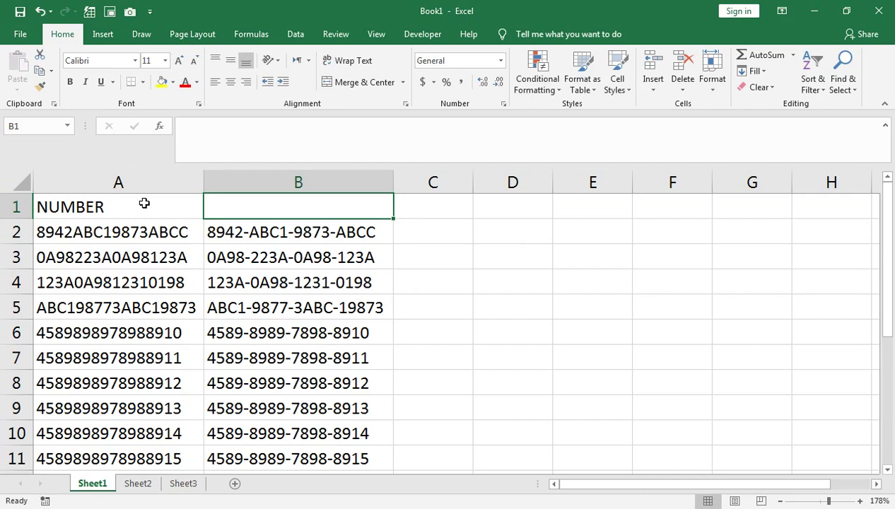
{"action": "type", "text": "fORMULA"}
{"action": "key", "text": "Tab"}
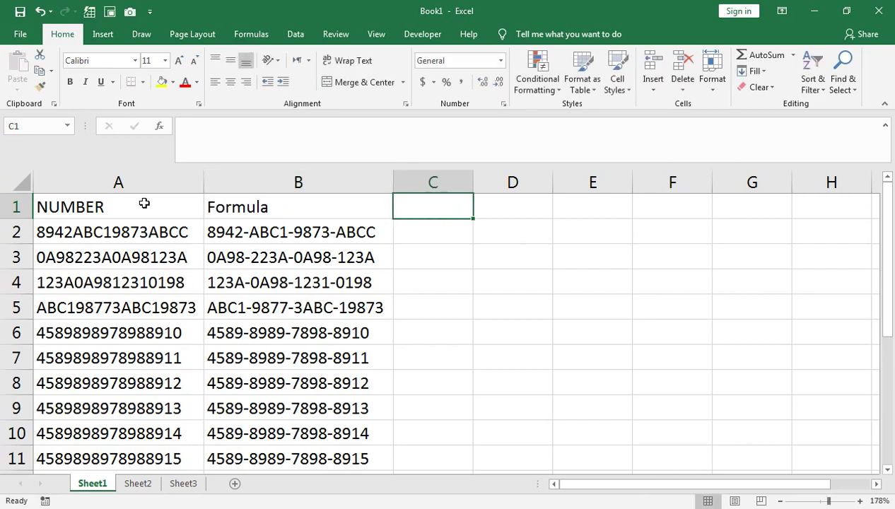
{"action": "key", "text": "Left"}
{"action": "key", "text": "F2"}
{"action": "type", "text": "1"}
{"action": "key", "text": "ctrl+Return"}
- Enter the heading Formula 2 in C1, then move down to C2
{"action": "key", "text": "Right"}
{"action": "type", "text": "Formula "}
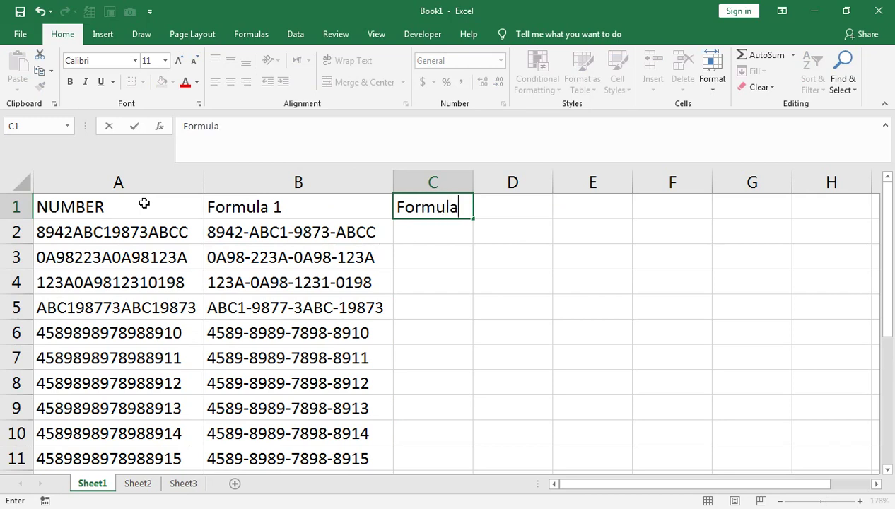
{"action": "type", "text": "2"}
{"action": "key", "text": "Return"}
{"action": "key", "text": "Up"}
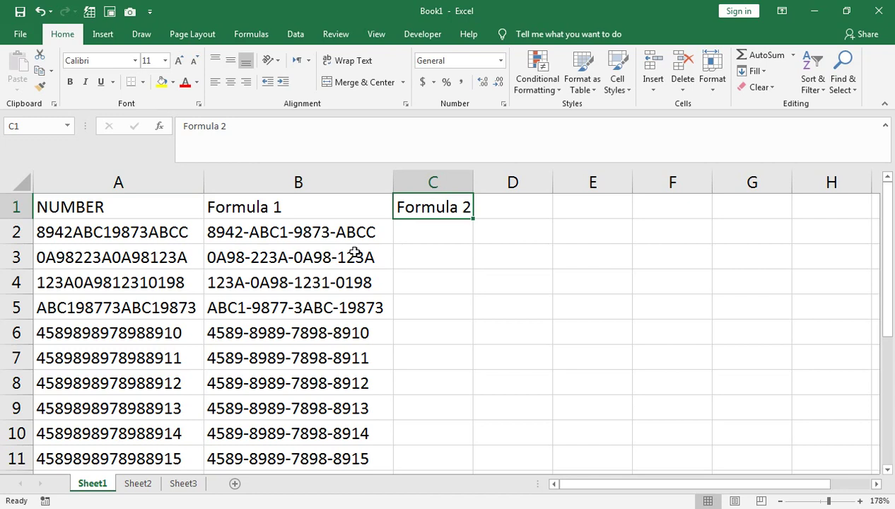
{"action": "key", "text": "Return"}
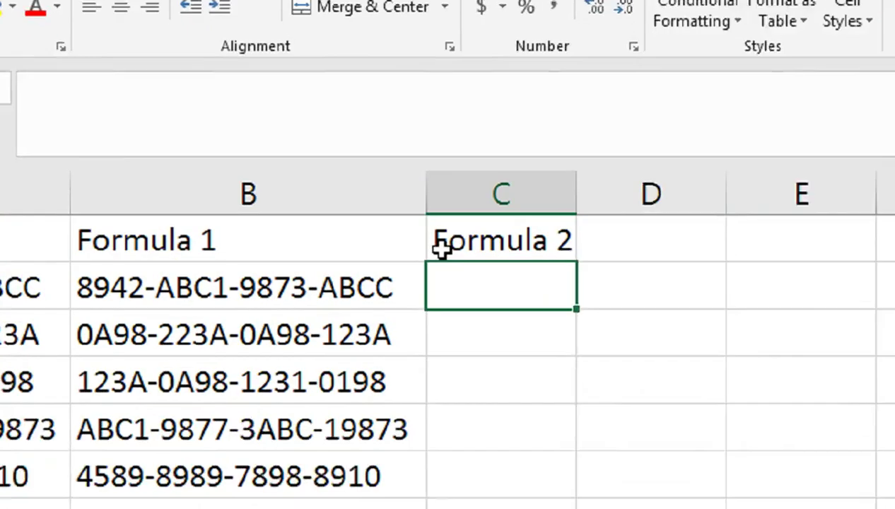
- Start C2 with =CONCATENATE(LEFT(A2,4) to take A2's first four characters
{"action": "type", "text": "=con"}
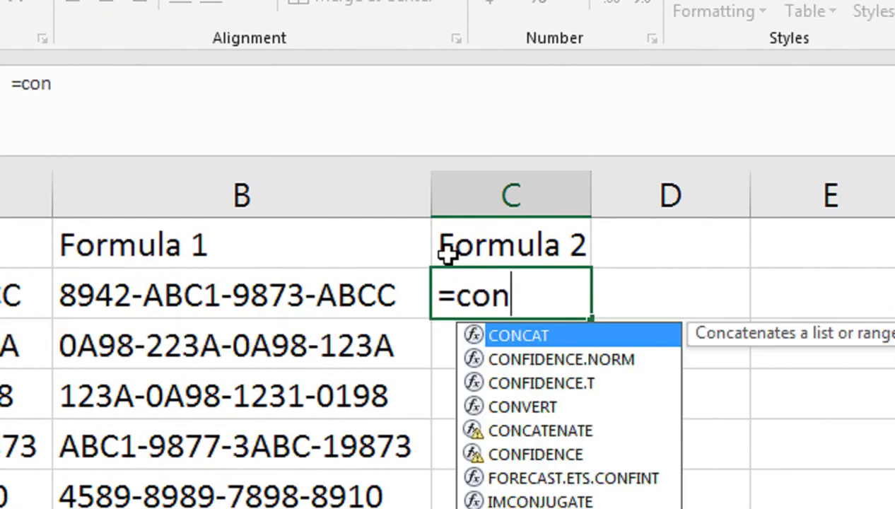
{"action": "type", "text": "c"}
{"action": "key", "text": "Down"}
{"action": "key", "text": "Tab"}
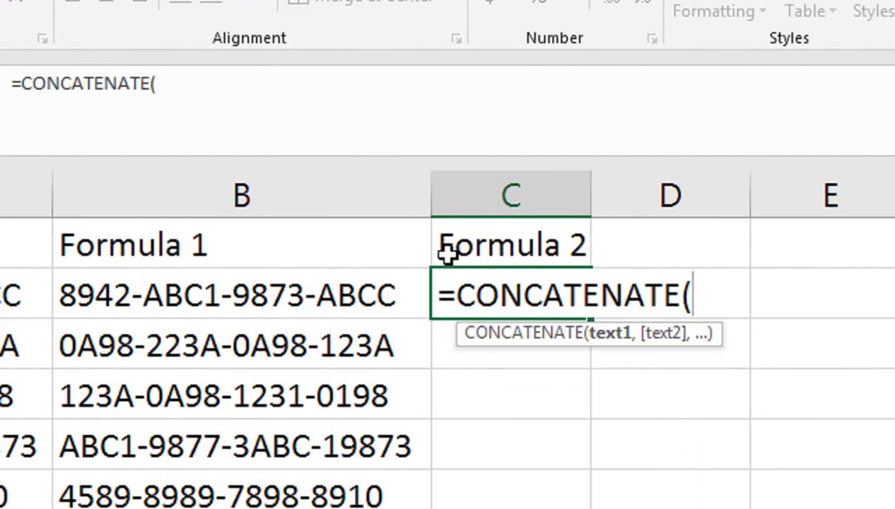
{"action": "type", "text": "lef"}
{"action": "key", "text": "Tab"}
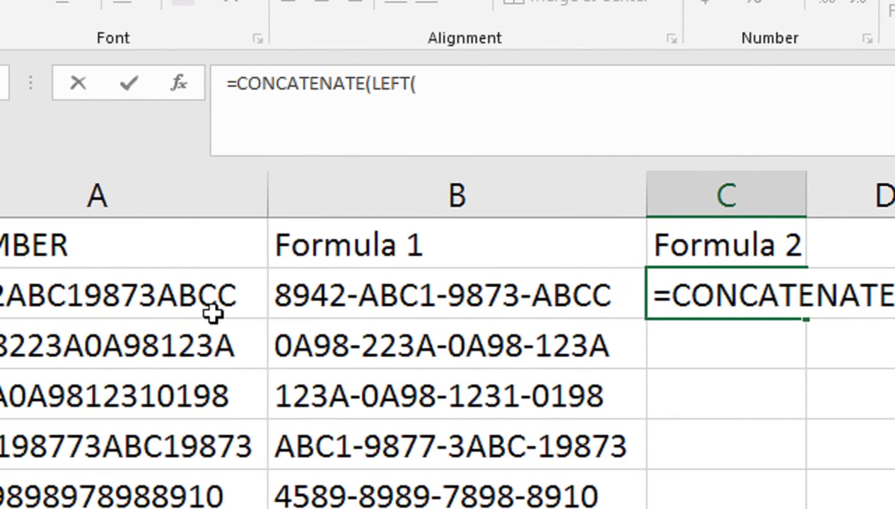
{"action": "left_click", "coordinate": [223, 291]}
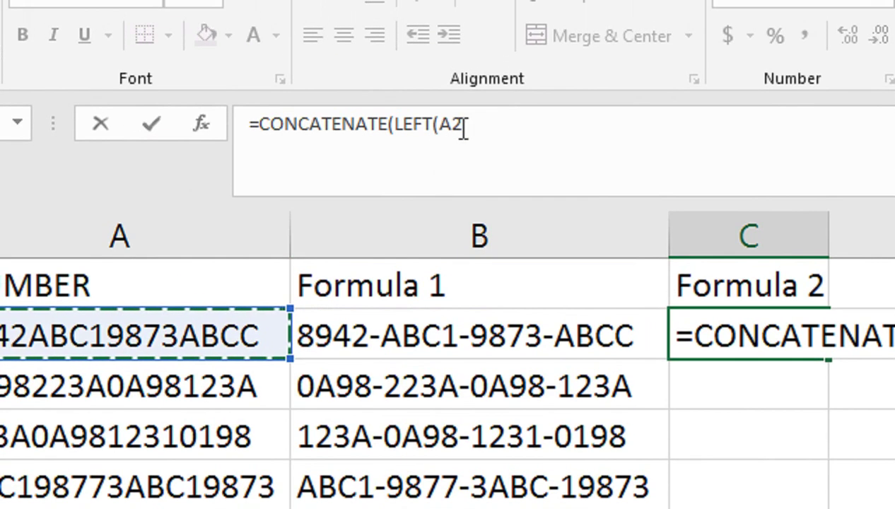
{"action": "type", "text": ",4"}
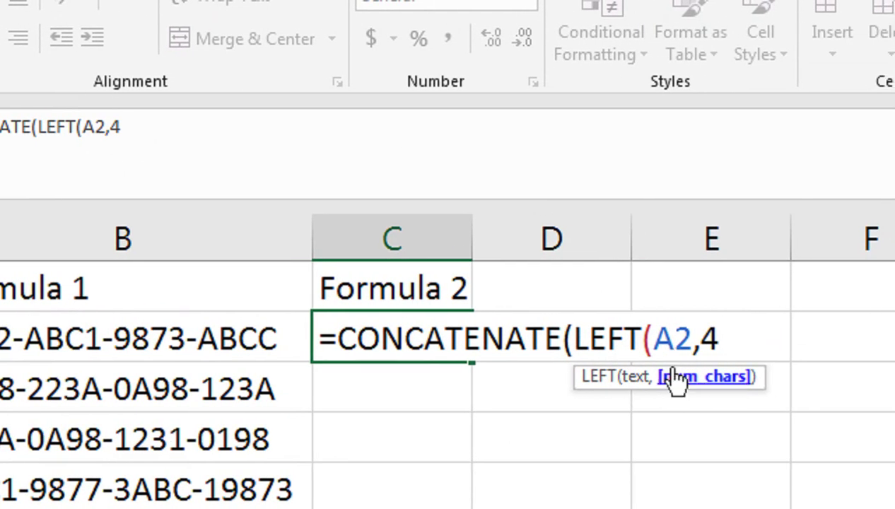
{"action": "type", "text": ")"}
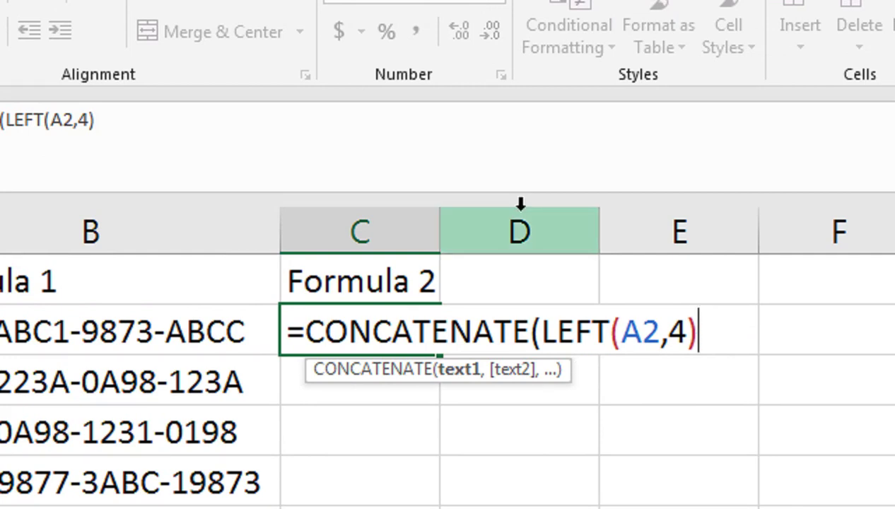
- Append "-" and MID(A2,5,4) to the C2 formula for the second group
{"action": "type", "text": "."}
{"action": "key", "text": "BackSpace"}
{"action": "type", "text": ","}
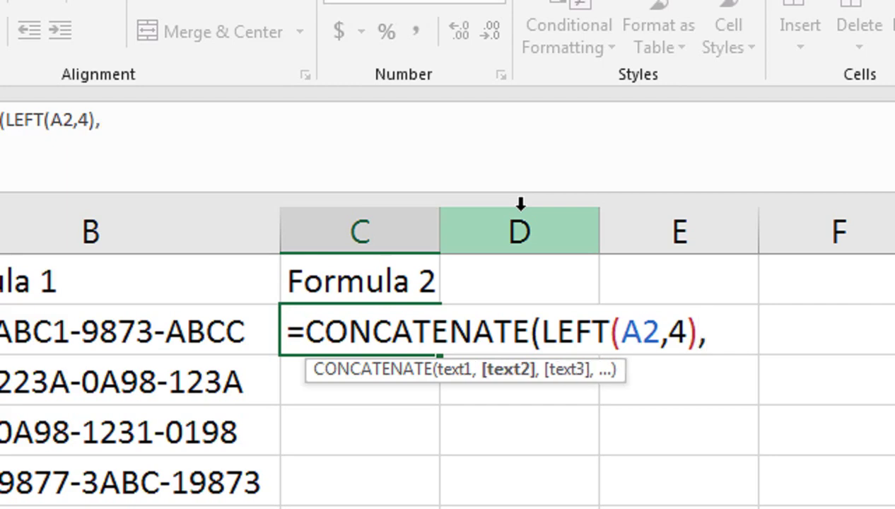
{"action": "type", "text": "\"-\""}
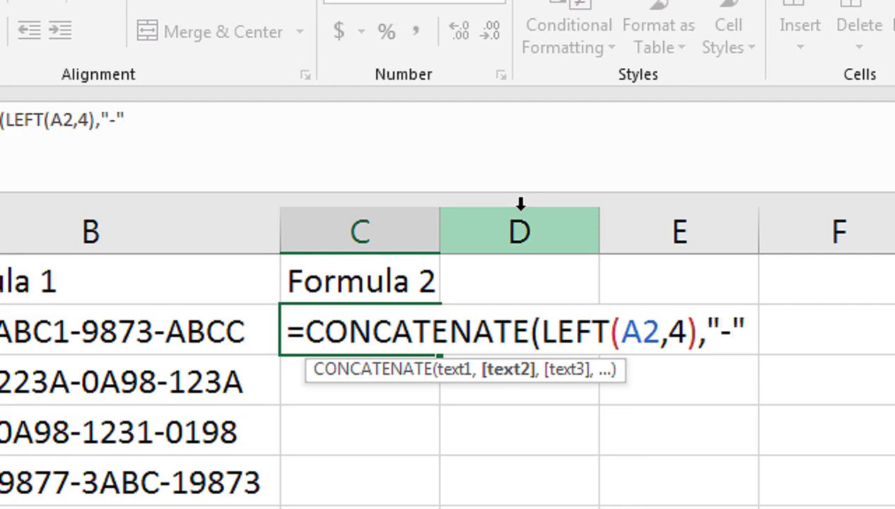
{"action": "type", "text": ","}
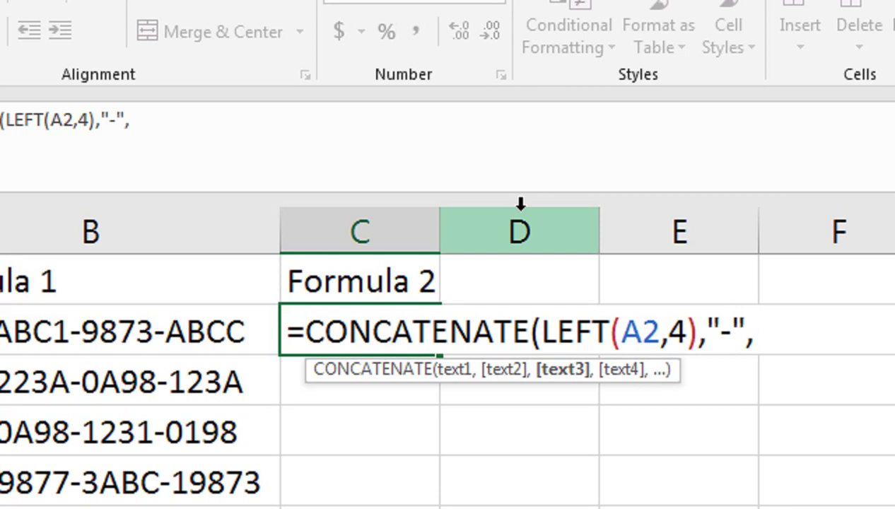
{"action": "type", "text": "mi"}
{"action": "key", "text": "Tab"}
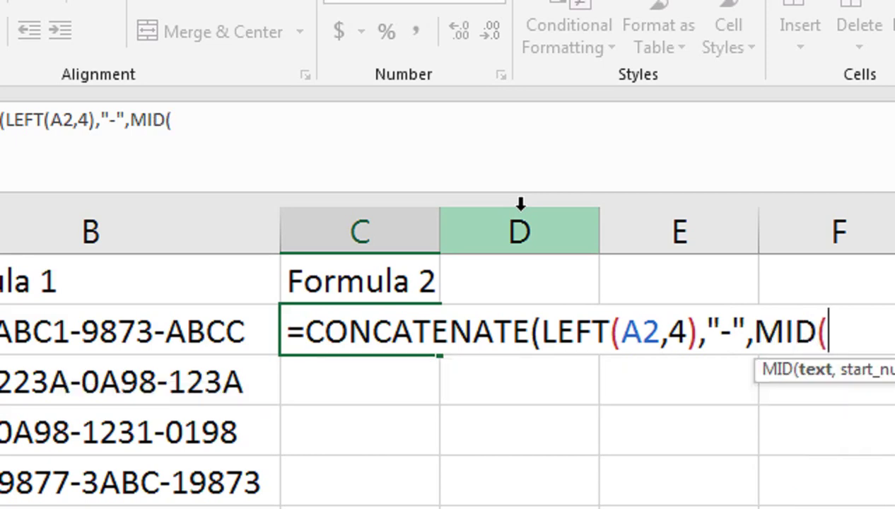
{"action": "left_click", "coordinate": [195, 344]}
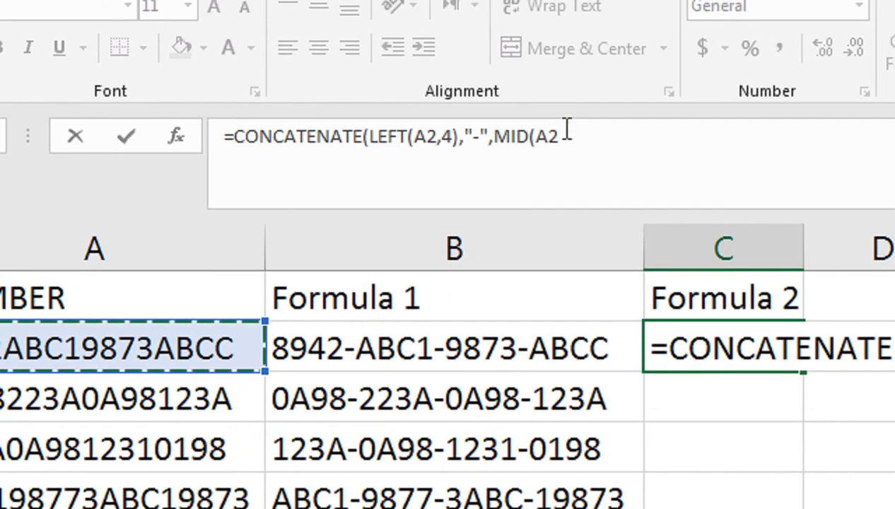
{"action": "type", "text": ","}
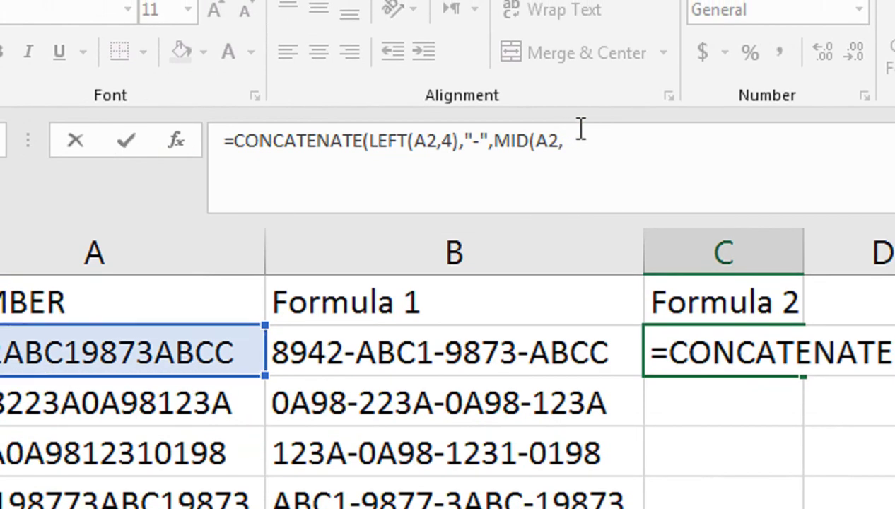
{"action": "type", "text": "5"}
{"action": "type", "text": ",4"}
{"action": "type", "text": "),\"-"}
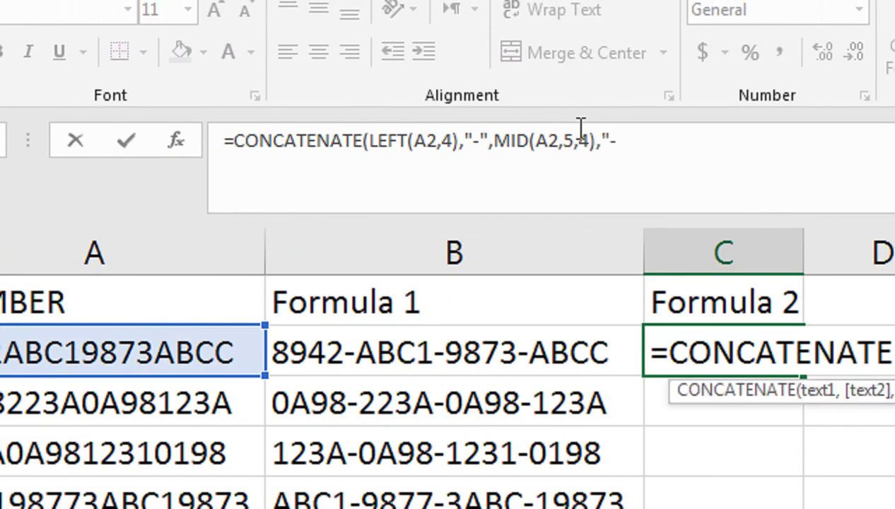
{"action": "type", "text": "\""}
{"action": "type", "text": ","}
{"action": "type", "text": "mid"}
- Add MID(A2,9,4) and another "-" for the third group
{"action": "key", "text": "Tab"}
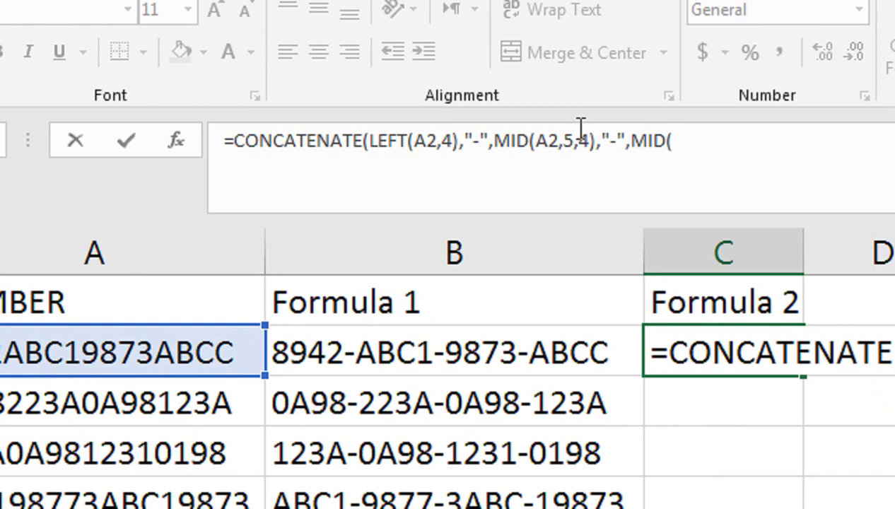
{"action": "left_click", "coordinate": [247, 352]}
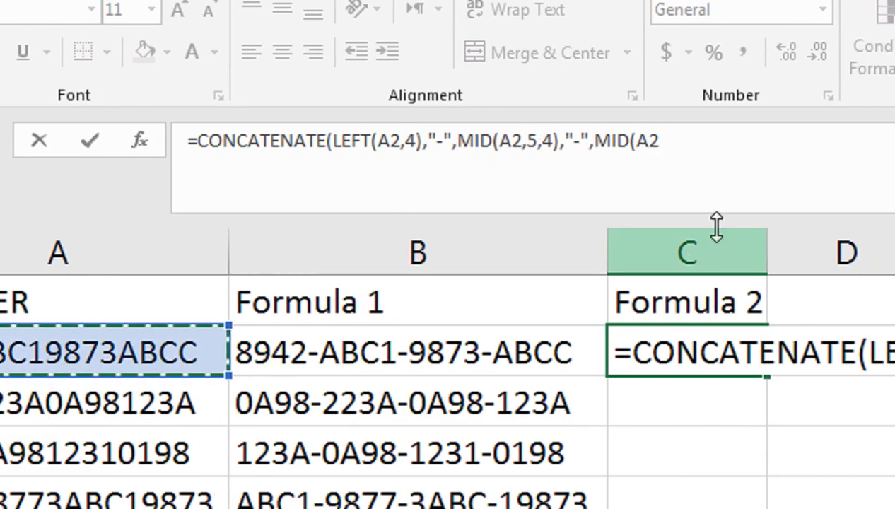
{"action": "type", "text": ","}
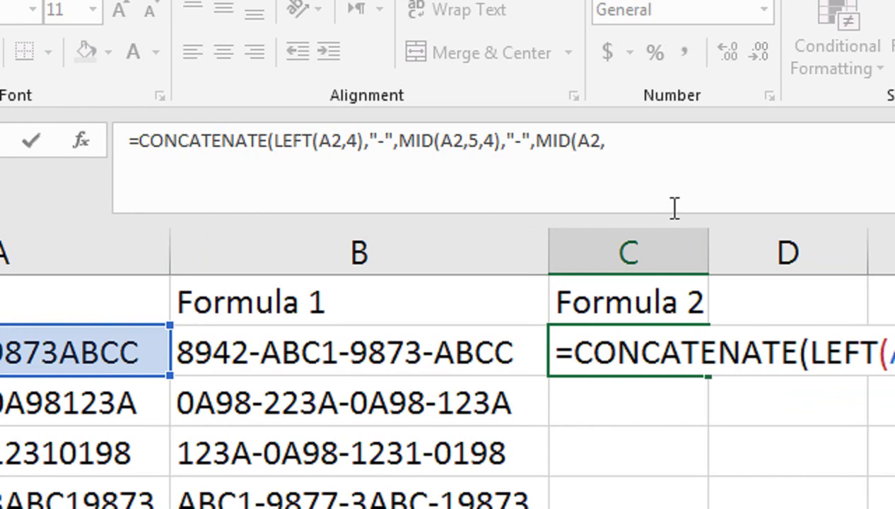
{"action": "type", "text": "9,4"}
{"action": "type", "text": ")"}
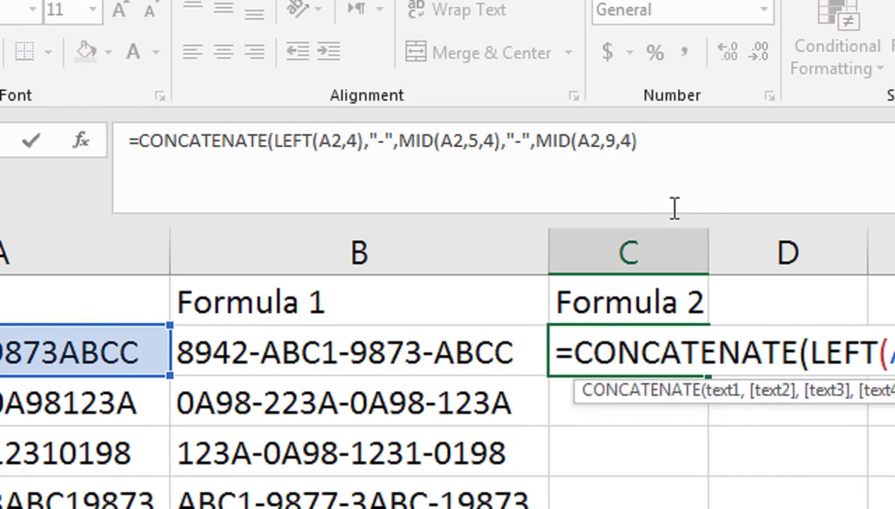
{"action": "type", "text": ","}
{"action": "type", "text": "\"-\""}
- Close the formula with RIGHT(A2,4) and enter it, giving 8942-ABC1-9873-ABCC in C2
{"action": "type", "text": ","}
{"action": "type", "text": "rig"}
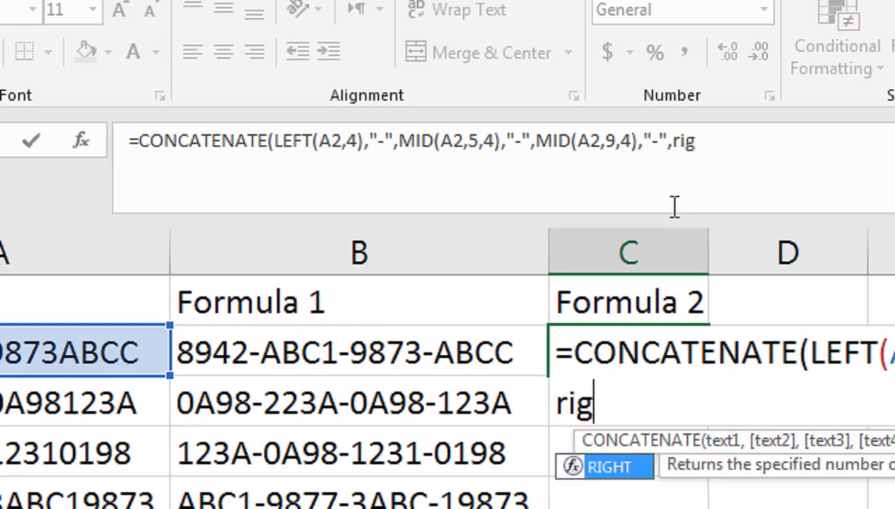
{"action": "type", "text": "ht"}
{"action": "key", "text": "Tab"}
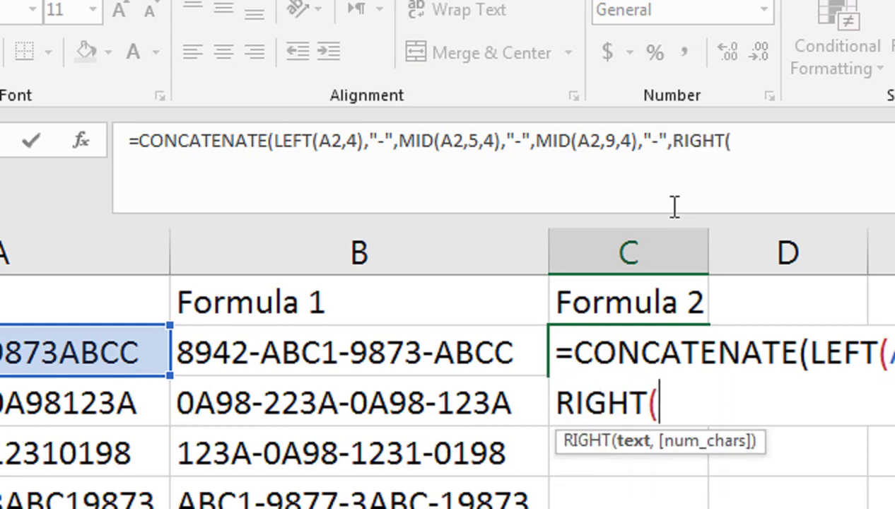
{"action": "left_click", "coordinate": [134, 351]}
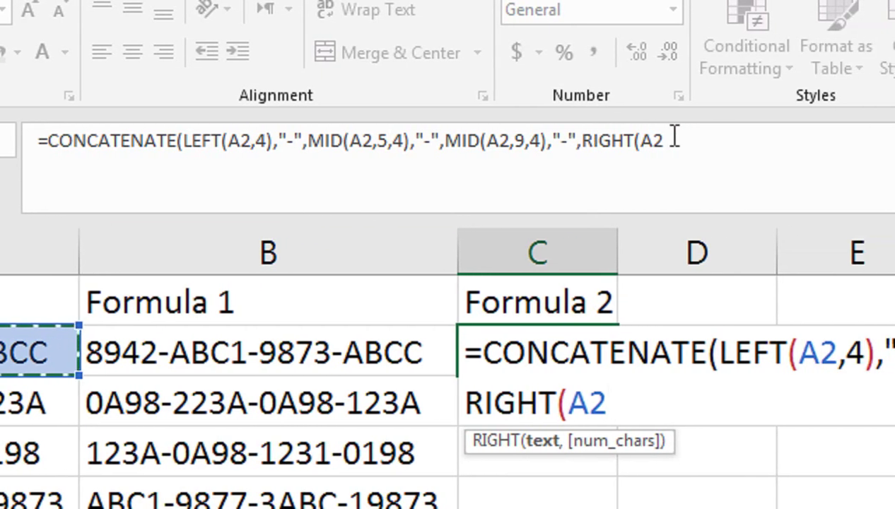
{"action": "type", "text": ","}
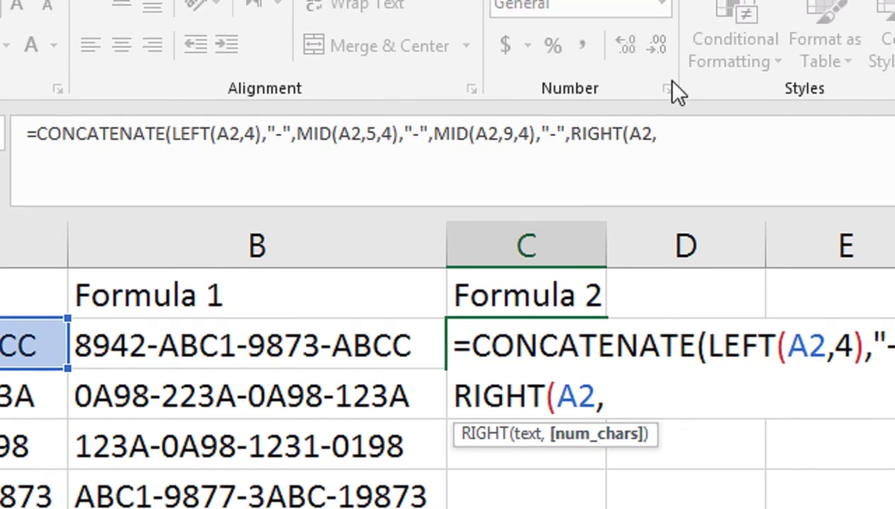
{"action": "type", "text": "4"}
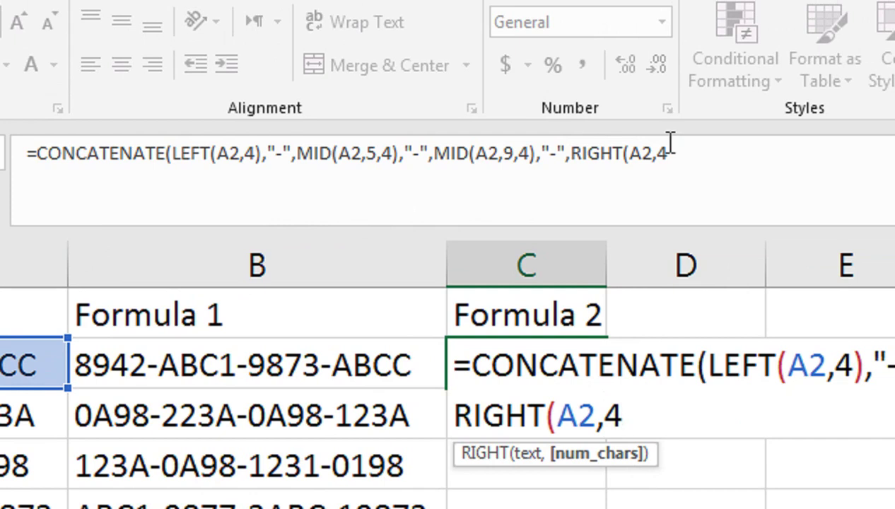
{"action": "type", "text": ")"}
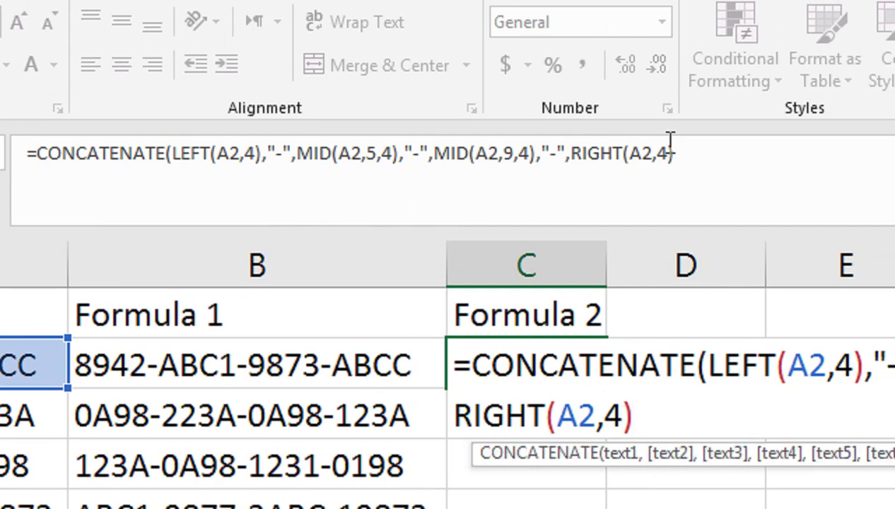
{"action": "type", "text": ")"}
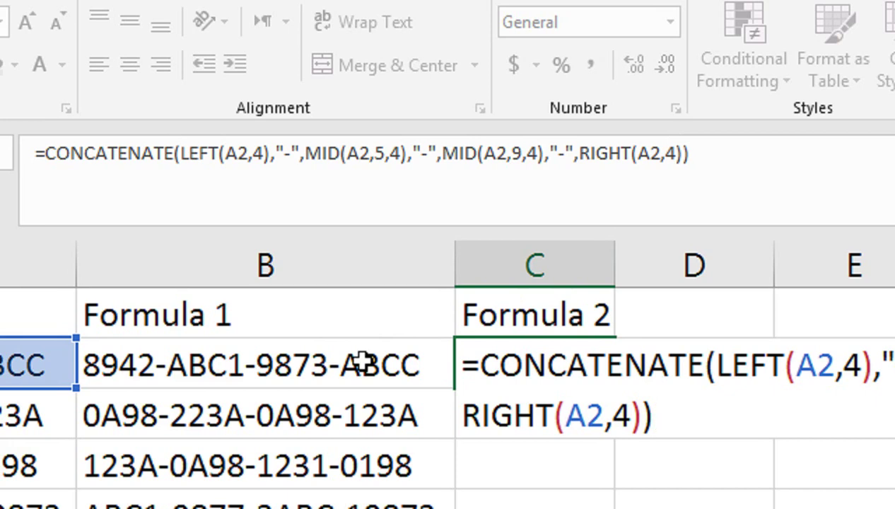
{"action": "key", "text": "Return"}
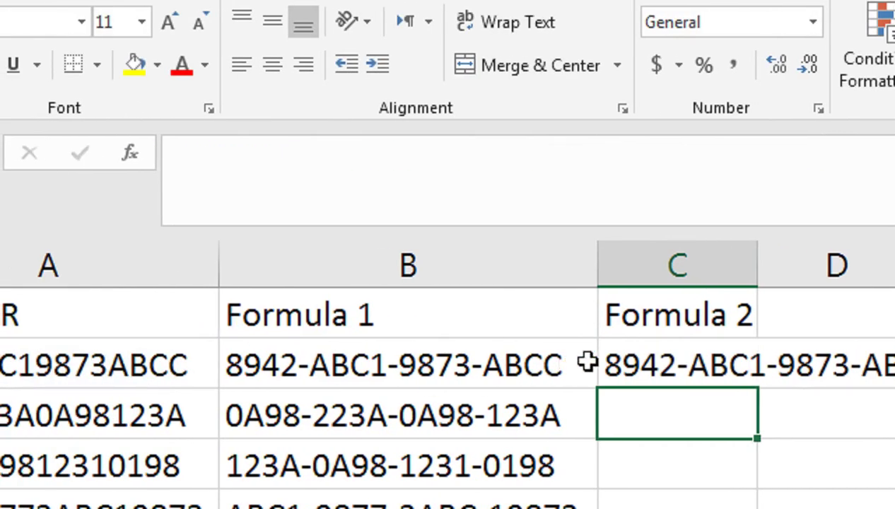
{"action": "left_click", "coordinate": [647, 365]}
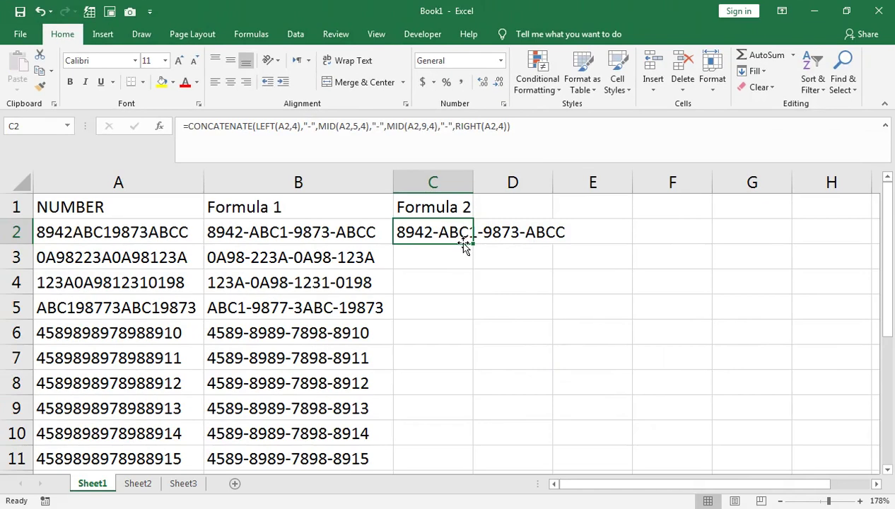
- Copy the C2 formula down column C and AutoFit the column to show every code
{"action": "double_click", "coordinate": [473, 244]}
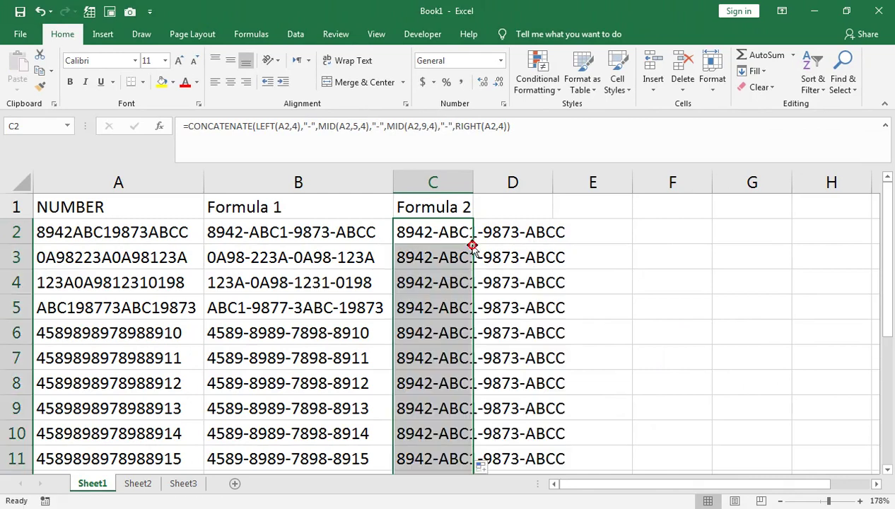
{"action": "double_click", "coordinate": [473, 182]}
{"action": "left_click_drag", "start_coordinate": [462, 249], "coordinate": [461, 243]}
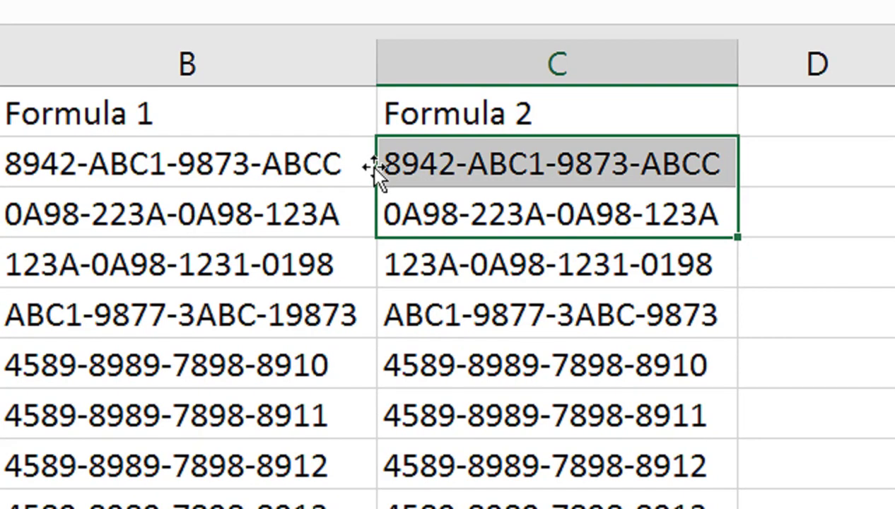
{"action": "left_click_drag", "start_coordinate": [369, 165], "coordinate": [329, 172]}
{"action": "left_click", "coordinate": [332, 168]}
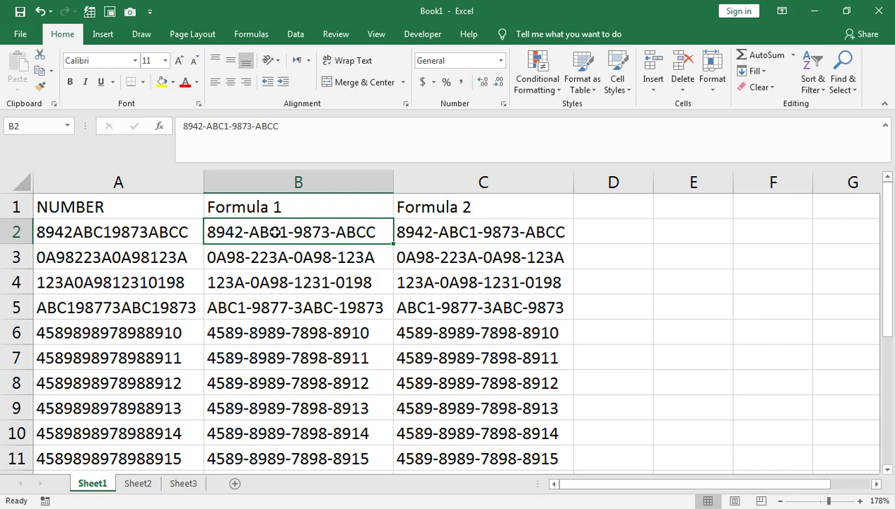
{"action": "left_click", "coordinate": [141, 486]}
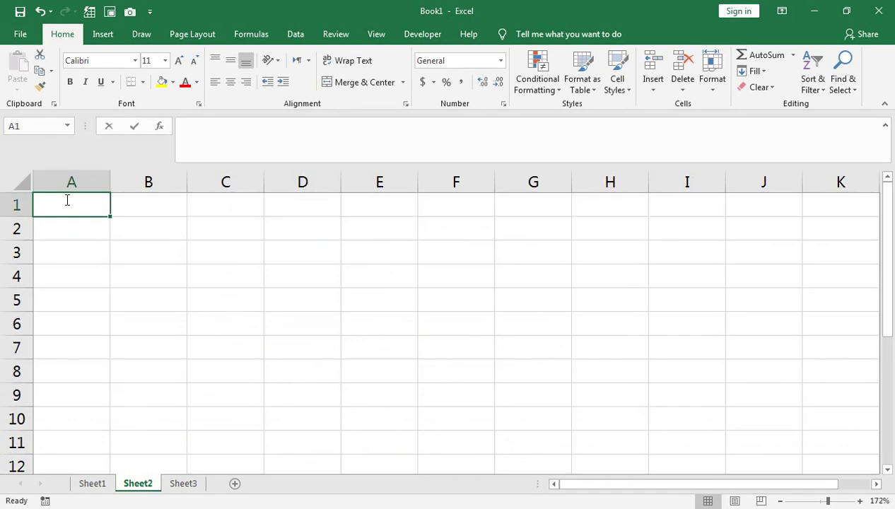
{"action": "type", "text": "12354566488979"}
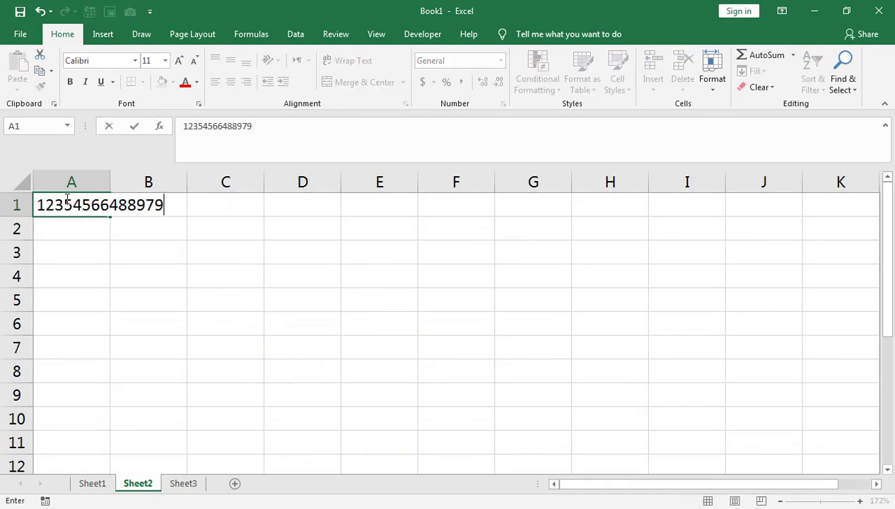
{"action": "key", "text": "Return"}
{"action": "left_click", "coordinate": [65, 199]}
{"action": "key", "text": "Delete"}
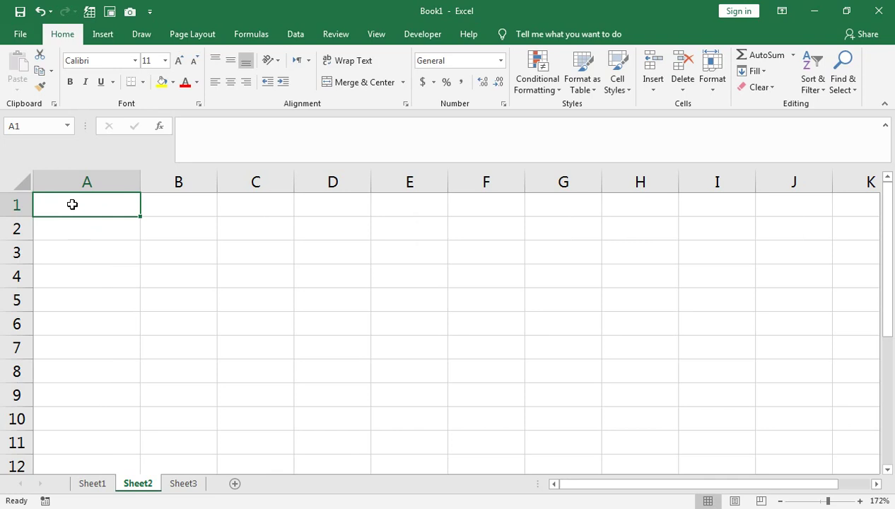
{"action": "left_click", "coordinate": [100, 176]}
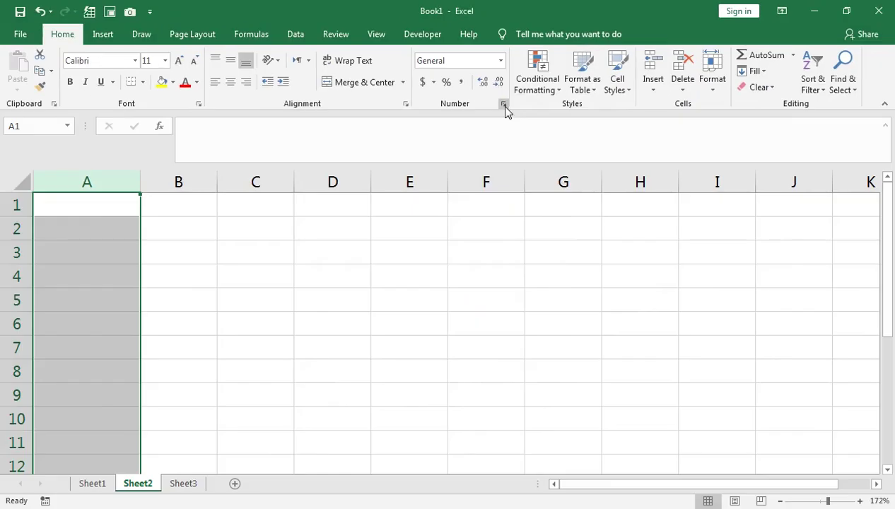
- Replace column A's General format with the custom number format ####-####-####-####
{"action": "left_click", "coordinate": [503, 105]}
{"action": "left_click", "coordinate": [229, 248]}
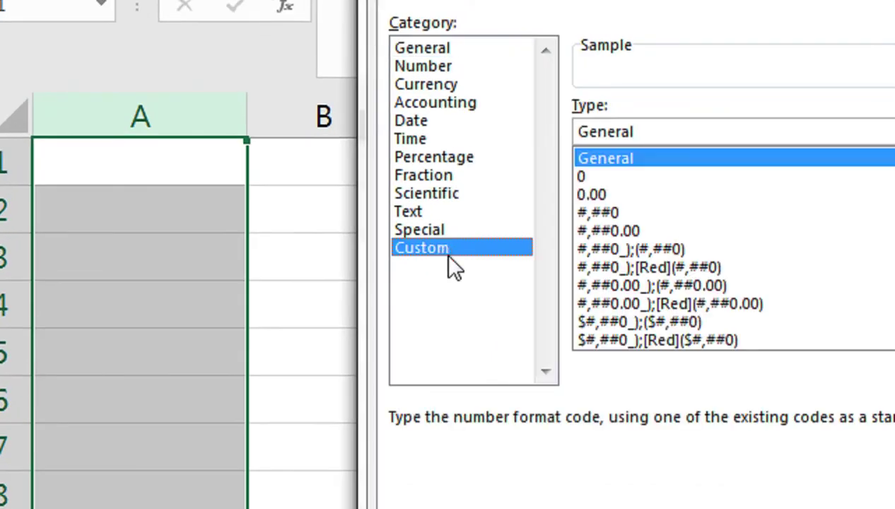
{"action": "left_click_drag", "start_coordinate": [675, 134], "coordinate": [558, 135]}
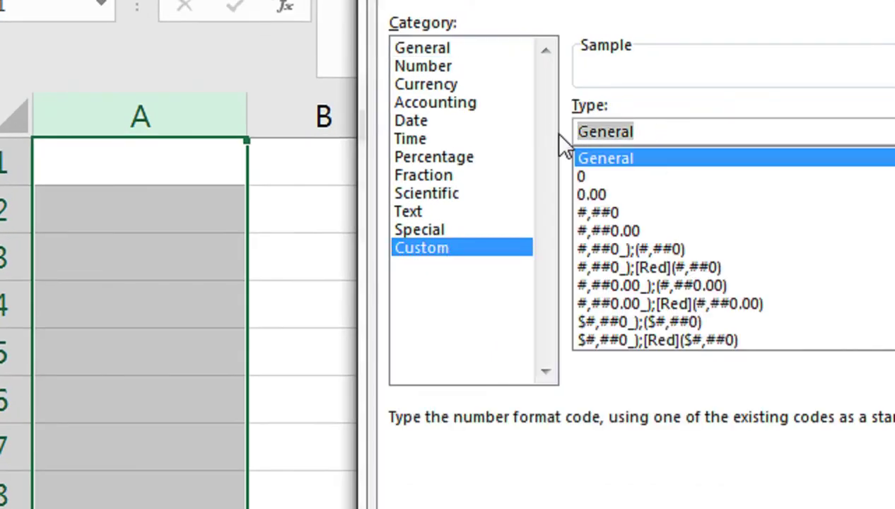
{"action": "type", "text": "####-"}
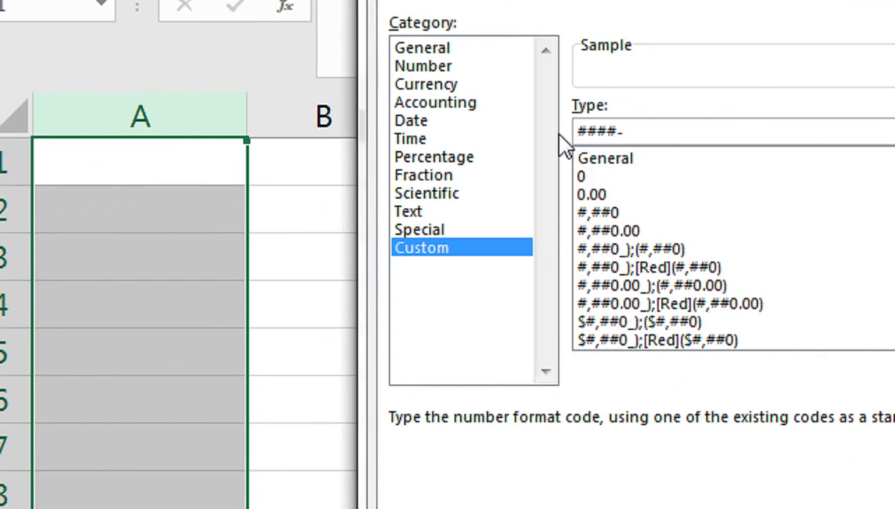
{"action": "type", "text": "####-####"}
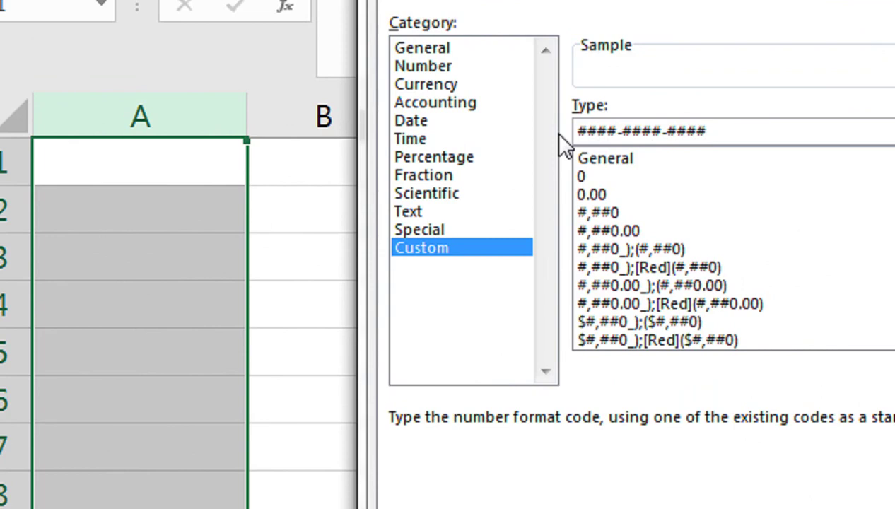
{"action": "type", "text": "-####"}
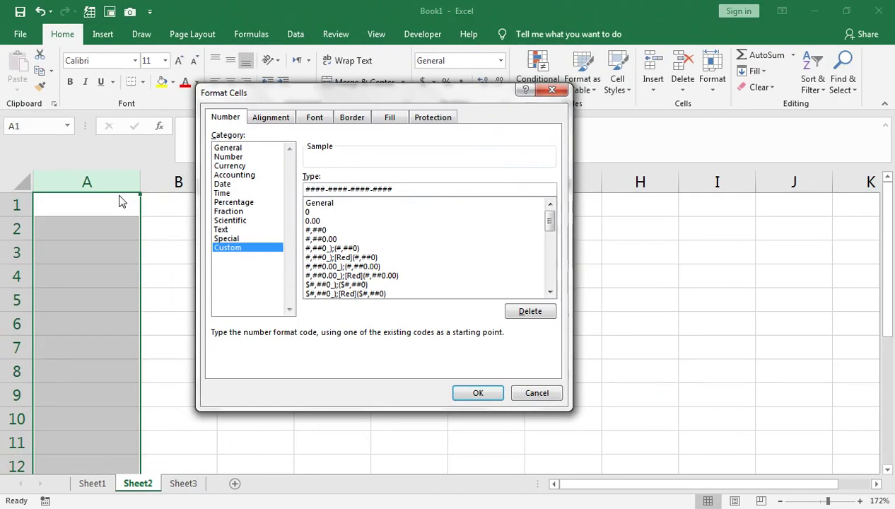
{"action": "left_click", "coordinate": [477, 393]}
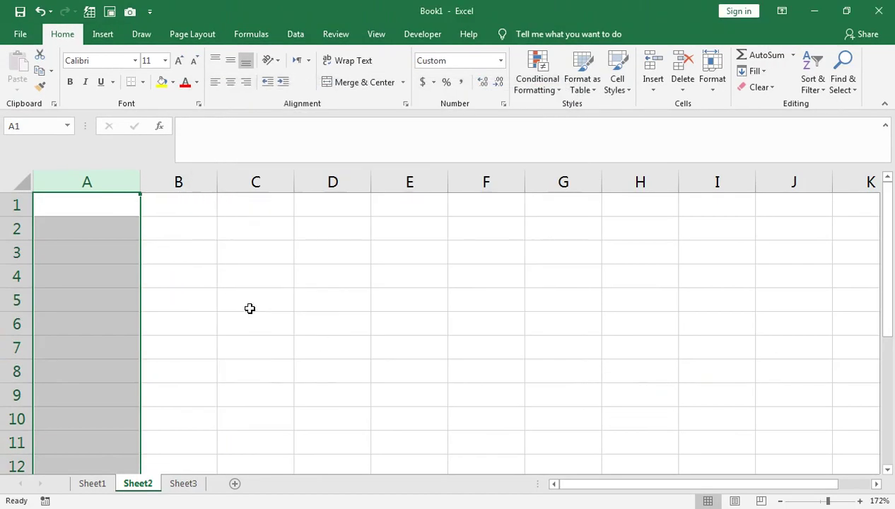
{"action": "left_click_drag", "start_coordinate": [142, 183], "coordinate": [181, 183]}
{"action": "left_click", "coordinate": [104, 215]}
{"action": "type", "text": "1234659865321478"}
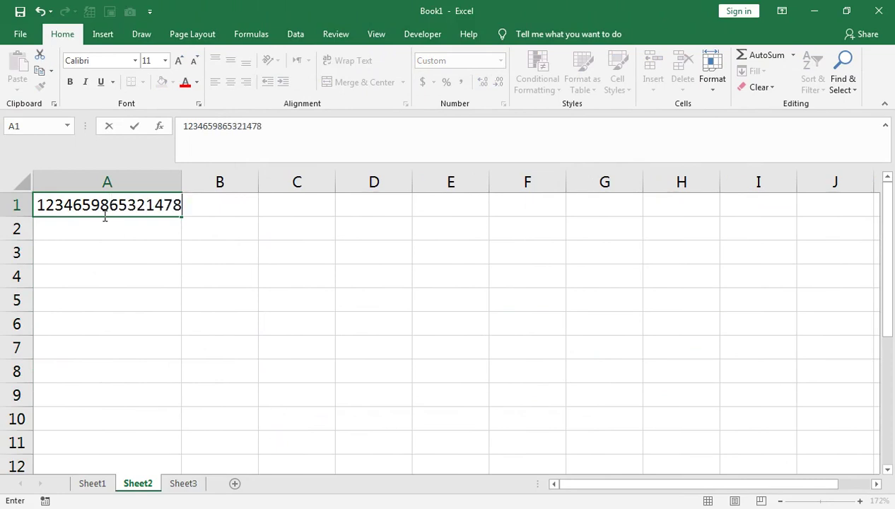
{"action": "key", "text": "Return"}
{"action": "left_click", "coordinate": [175, 183]}
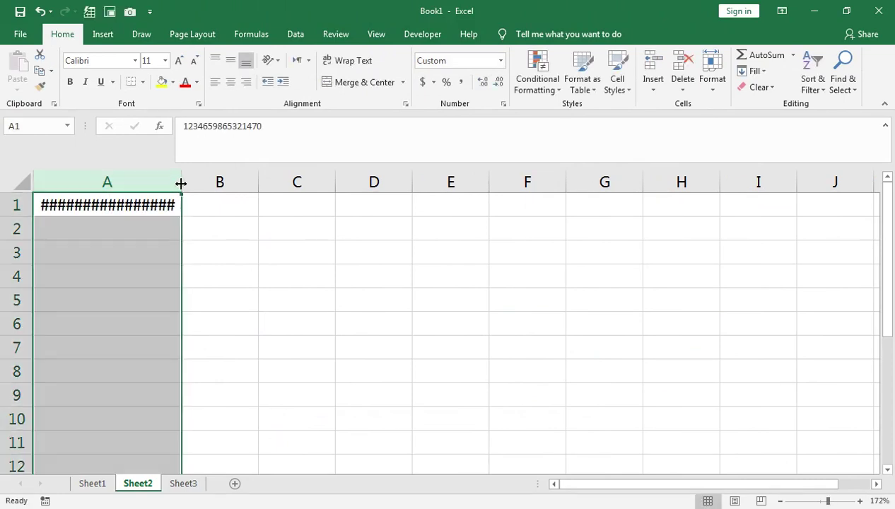
{"action": "double_click", "coordinate": [179, 183]}
{"action": "left_click", "coordinate": [142, 204]}
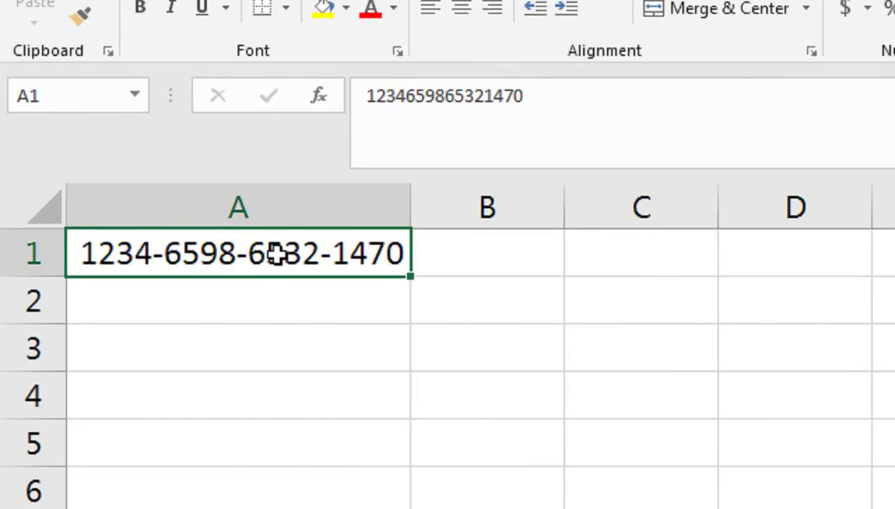
{"action": "left_click", "coordinate": [263, 305]}
{"action": "type", "text": "0321"}
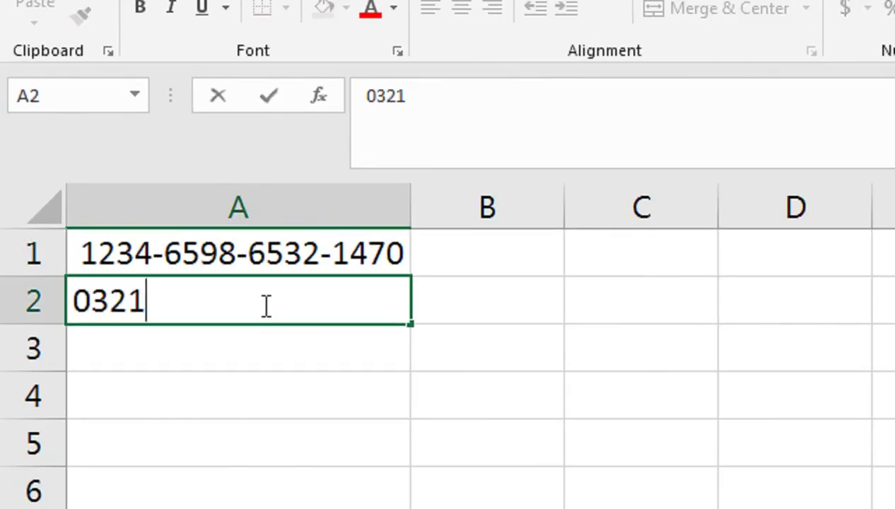
{"action": "type", "text": "65498"}
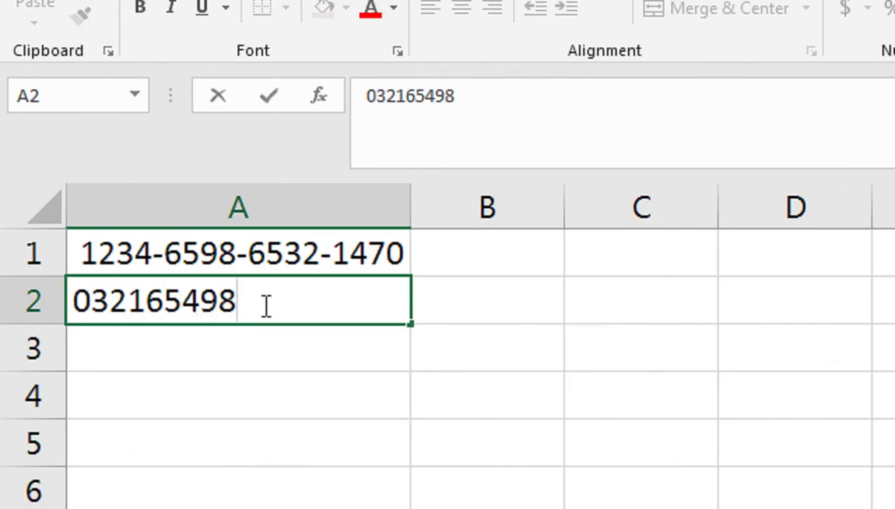
{"action": "type", "text": "4756541"}
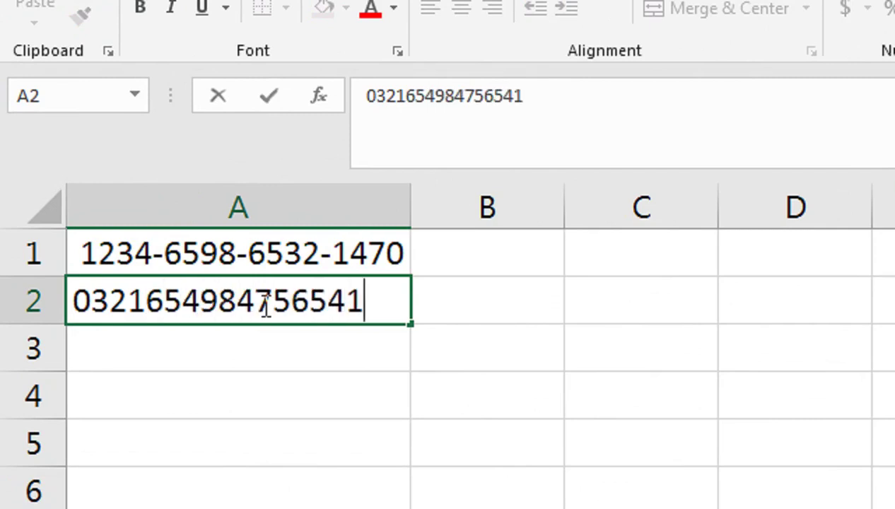
{"action": "key", "text": "Return"}
{"action": "left_click", "coordinate": [261, 304]}
{"action": "double_click", "coordinate": [261, 304]}
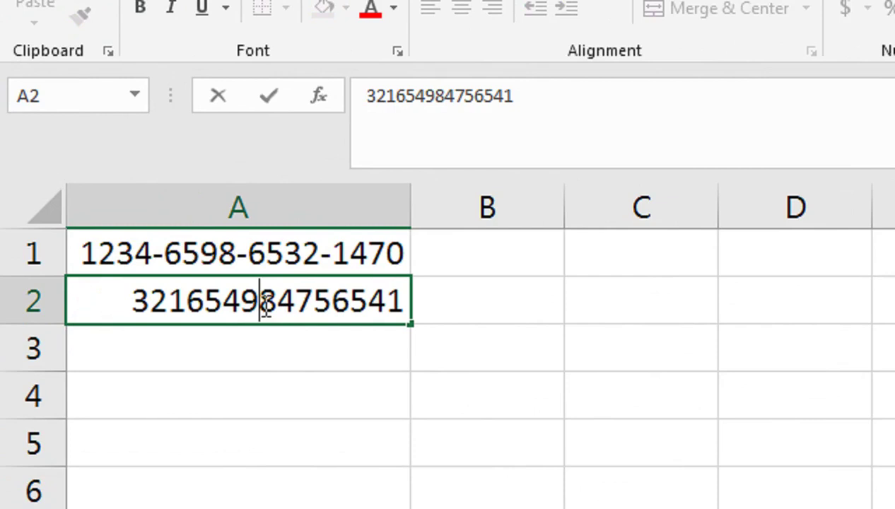
{"action": "type", "text": "0"}
{"action": "key", "text": "Return"}
{"action": "left_click", "coordinate": [262, 304]}
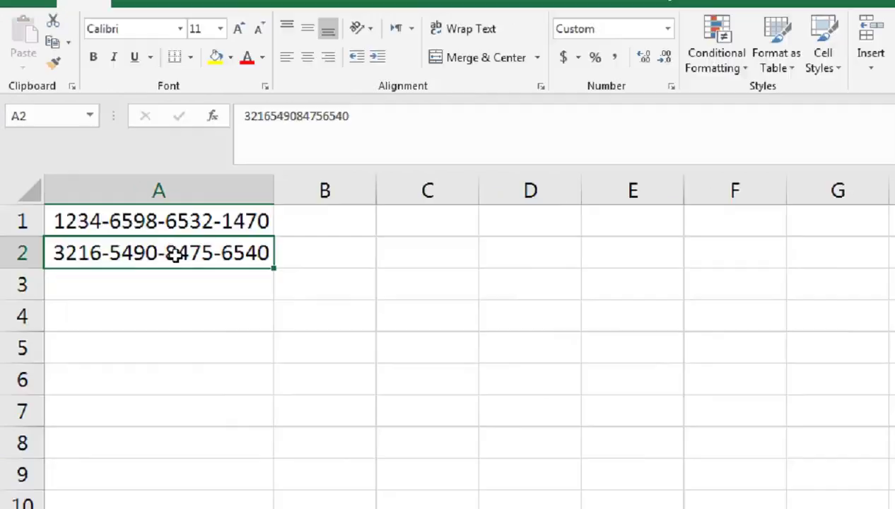